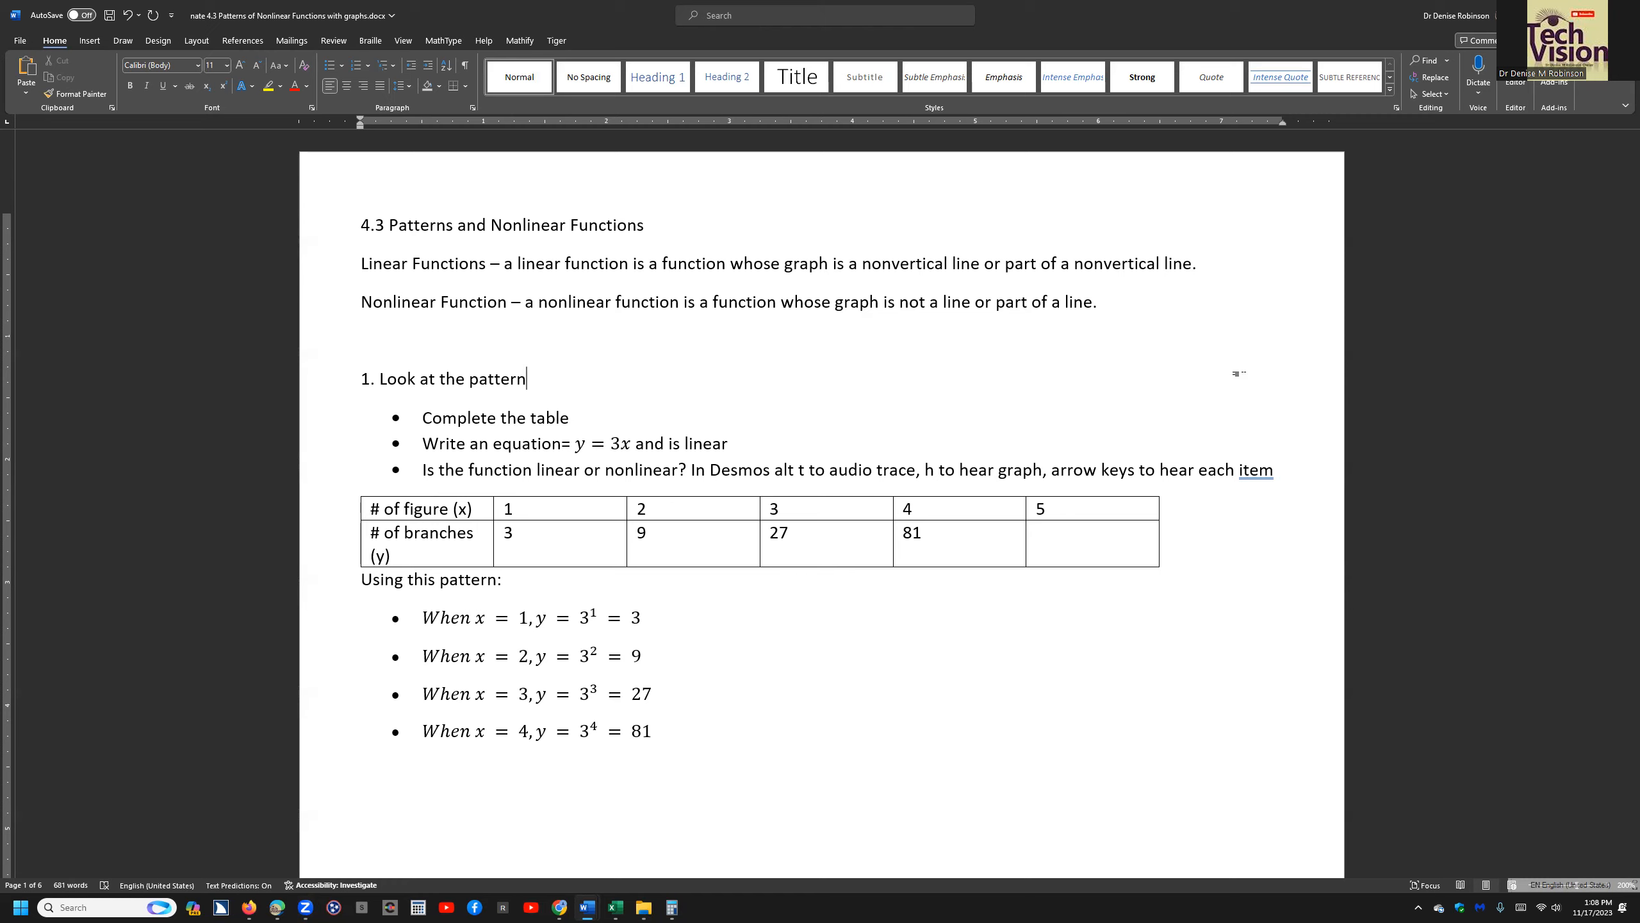
Step: Read the problem 1 instructions, the figure row's label, and the first figure and branches pair in the table
key(Up)
key(Down)
key(Down)
key(Down)
key(Down)
key(Down)
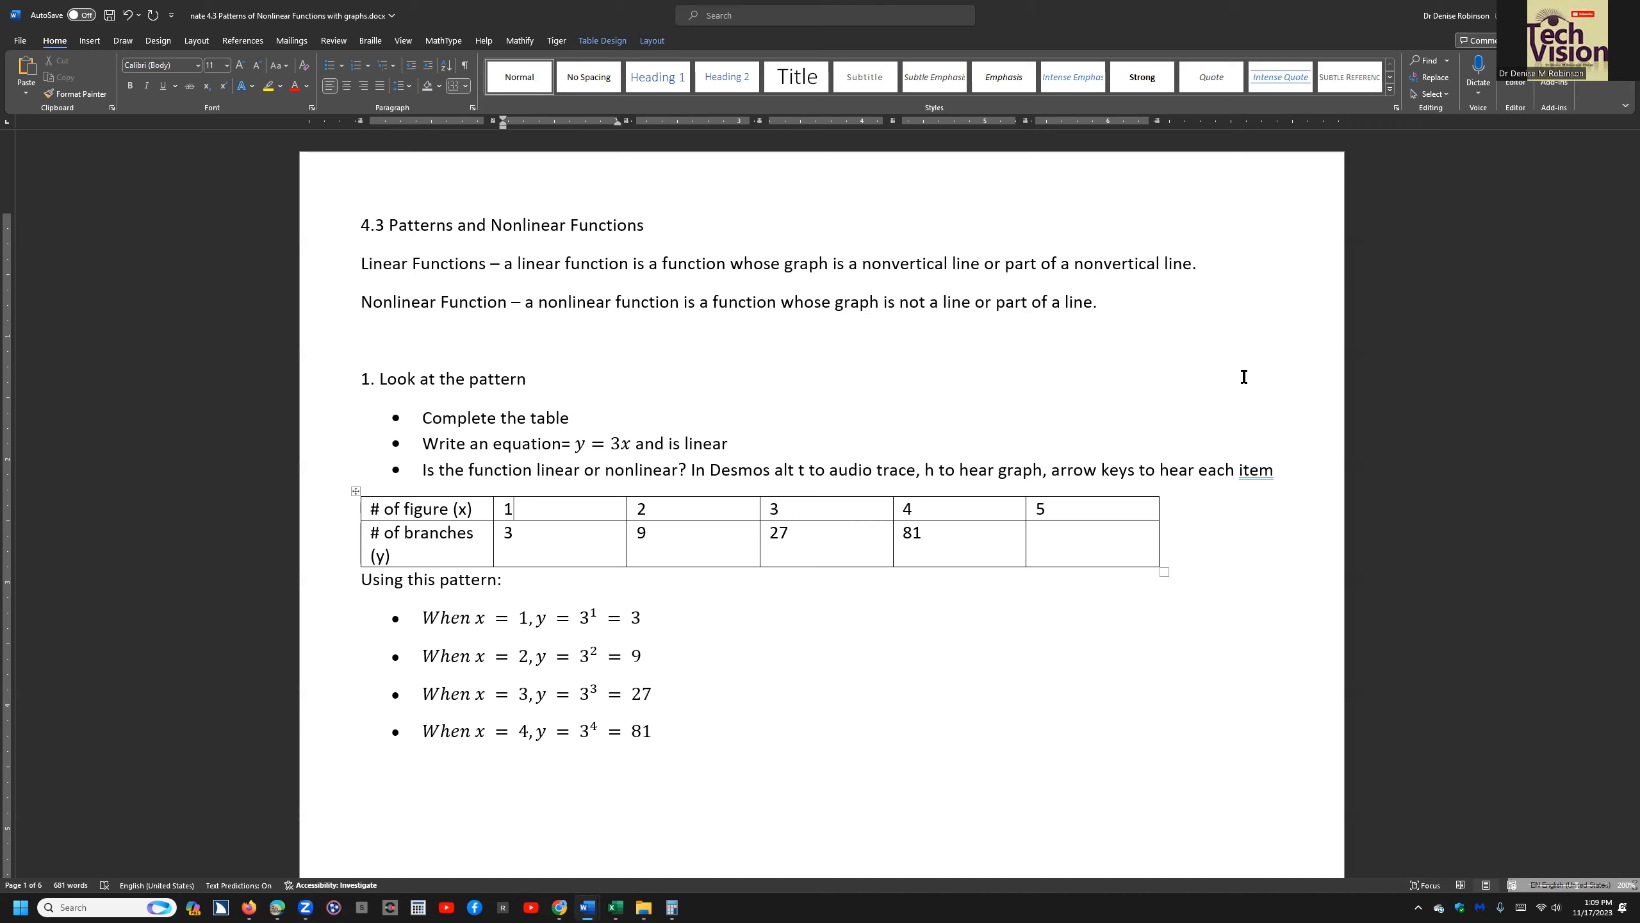
key(shift+Tab)
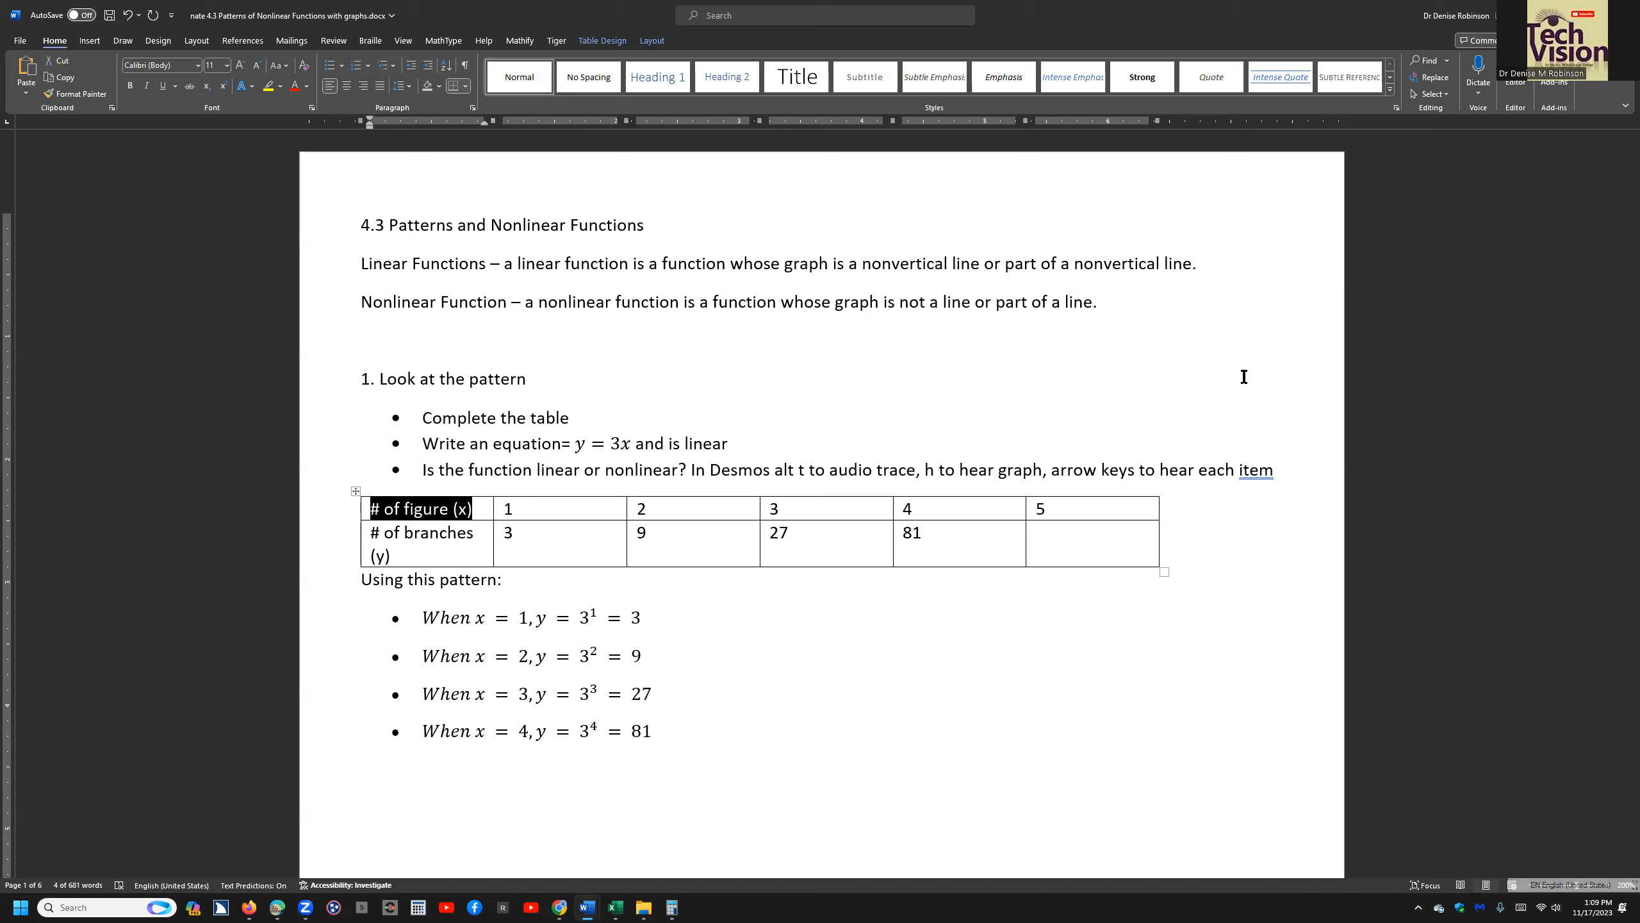
key(Tab)
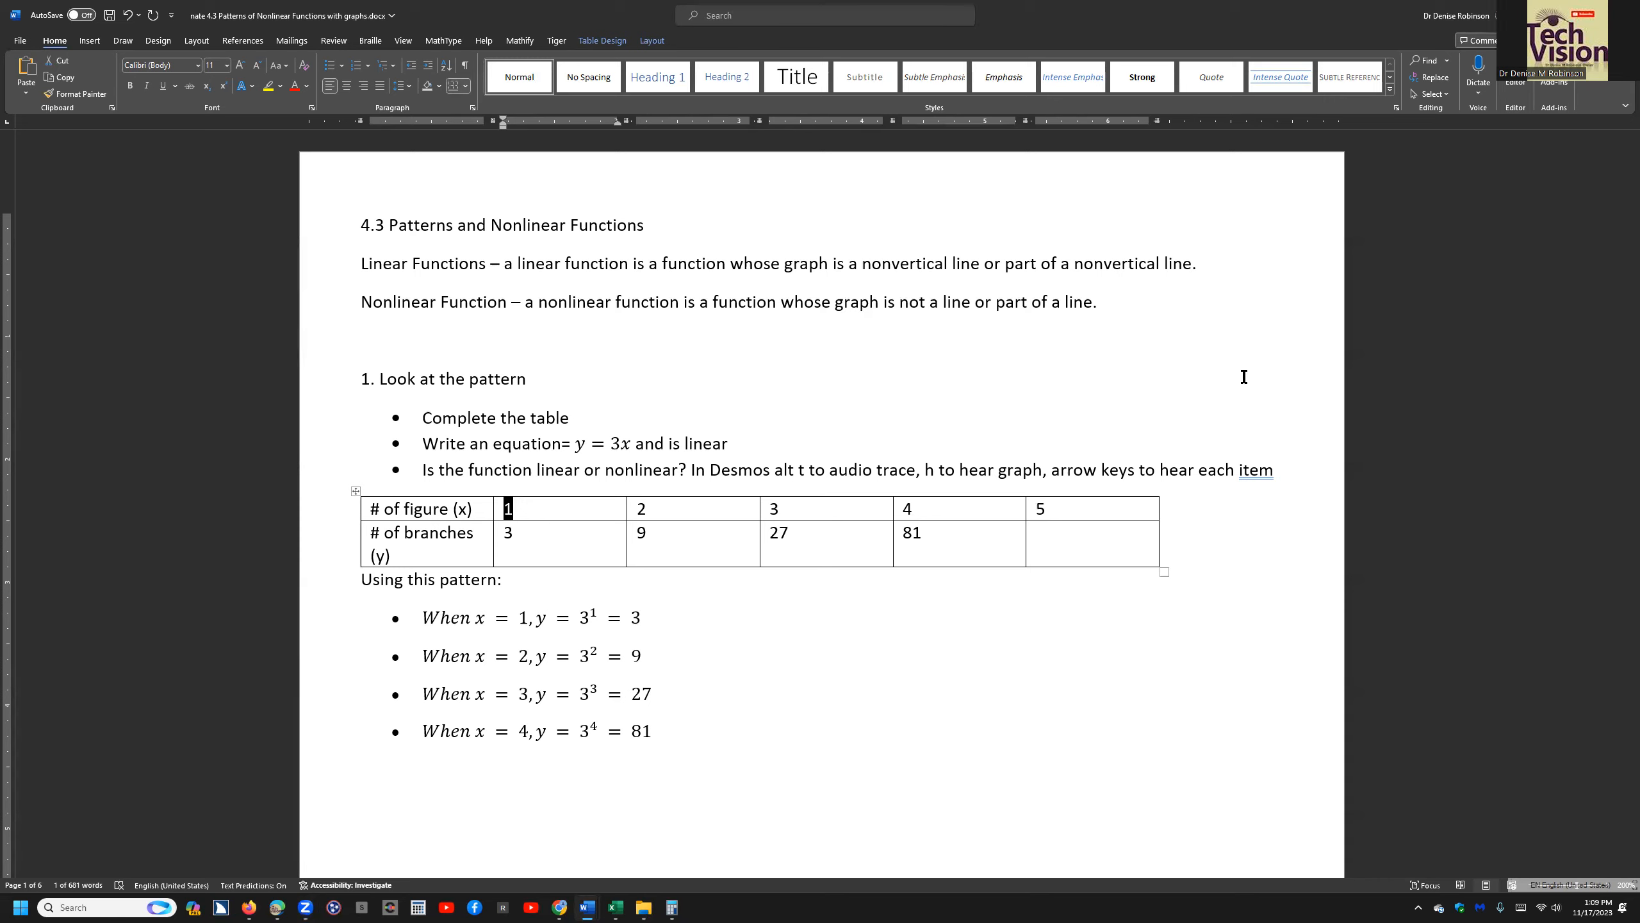
key(Down)
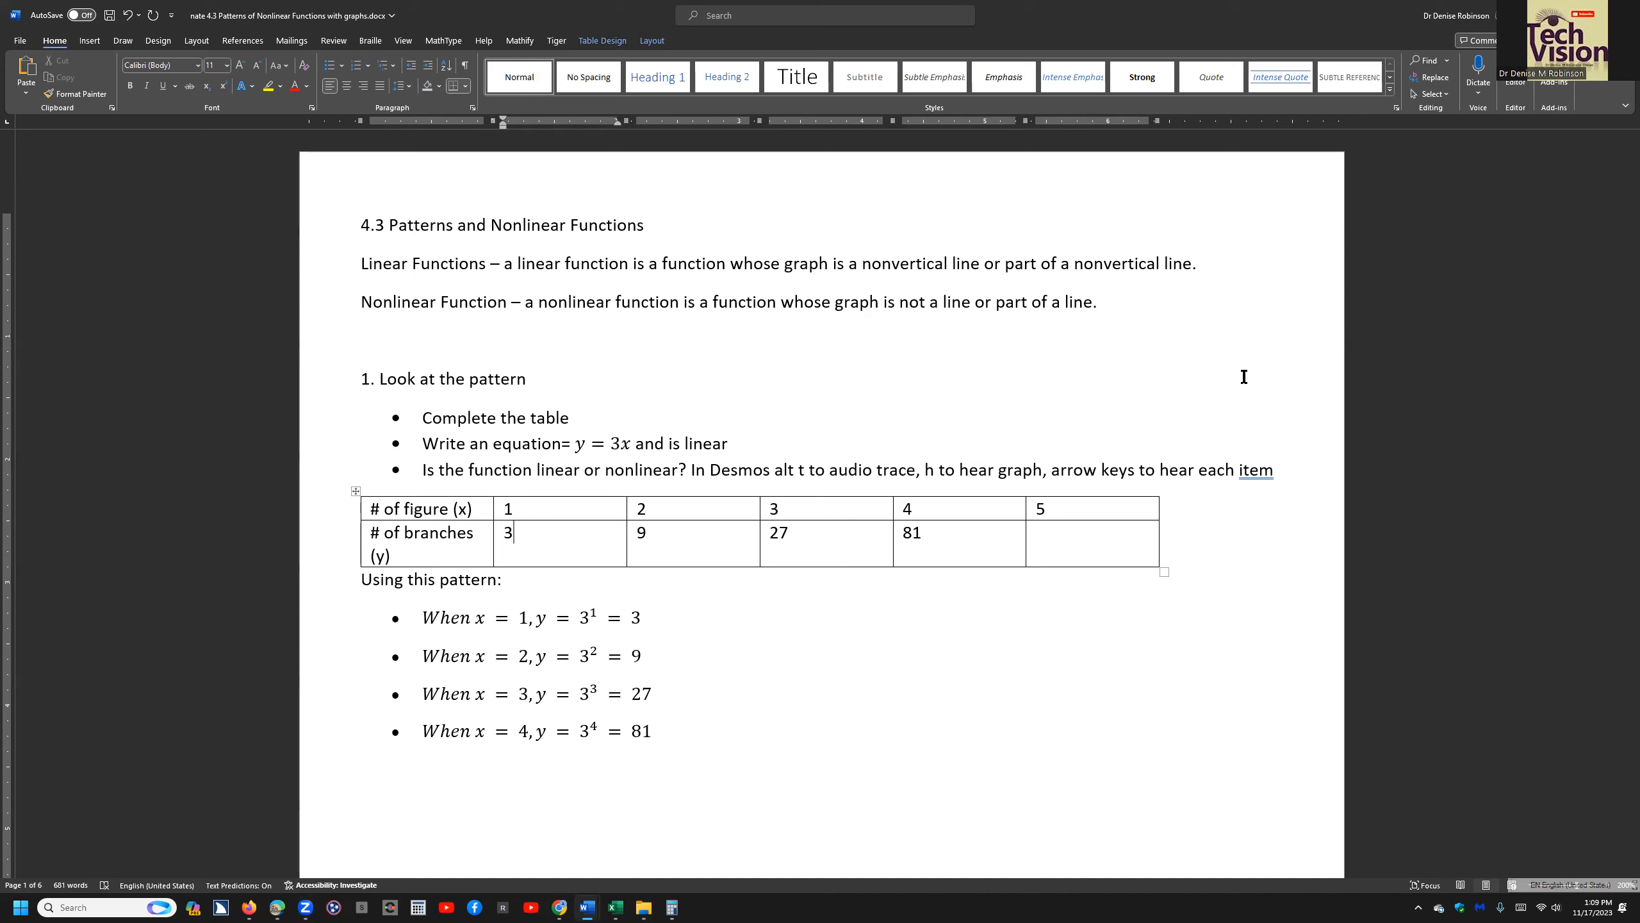
Step: Read the remaining figure and branches pairs across the table, up to the figure 5 column
key(Up)
key(Tab)
key(Right)
key(Tab)
key(Down)
key(Up)
key(Tab)
key(Down)
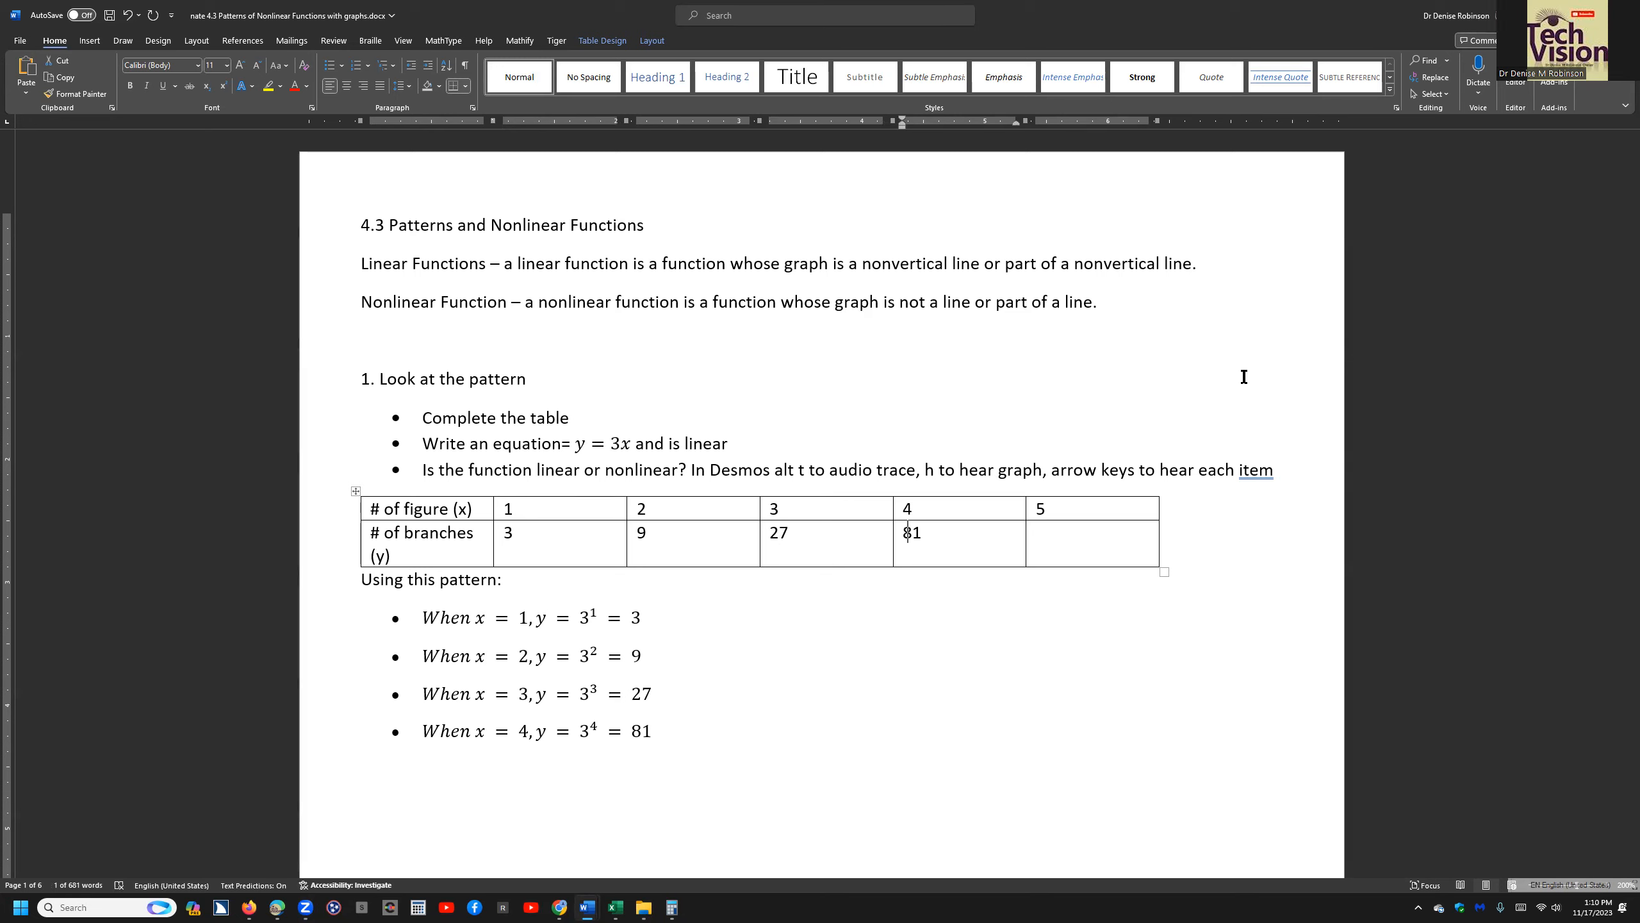
key(Up)
key(Tab)
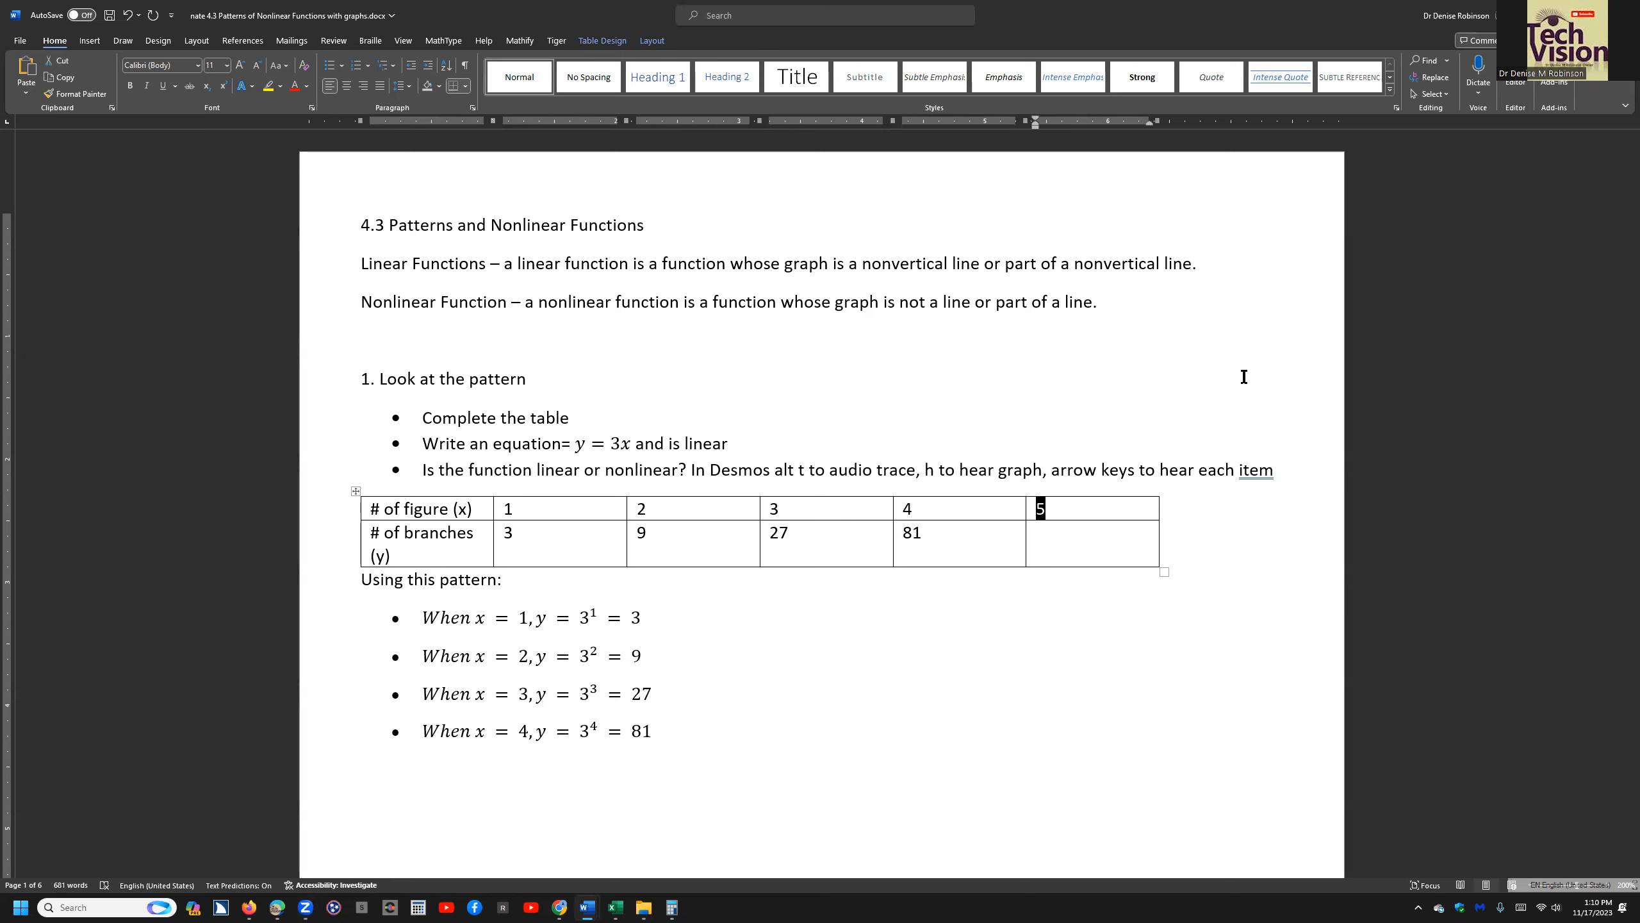
Step: Compute 3 to the power of 5 in Calculator and enter 243 in the empty branches cell for figure 5
key(Down)
key(super)
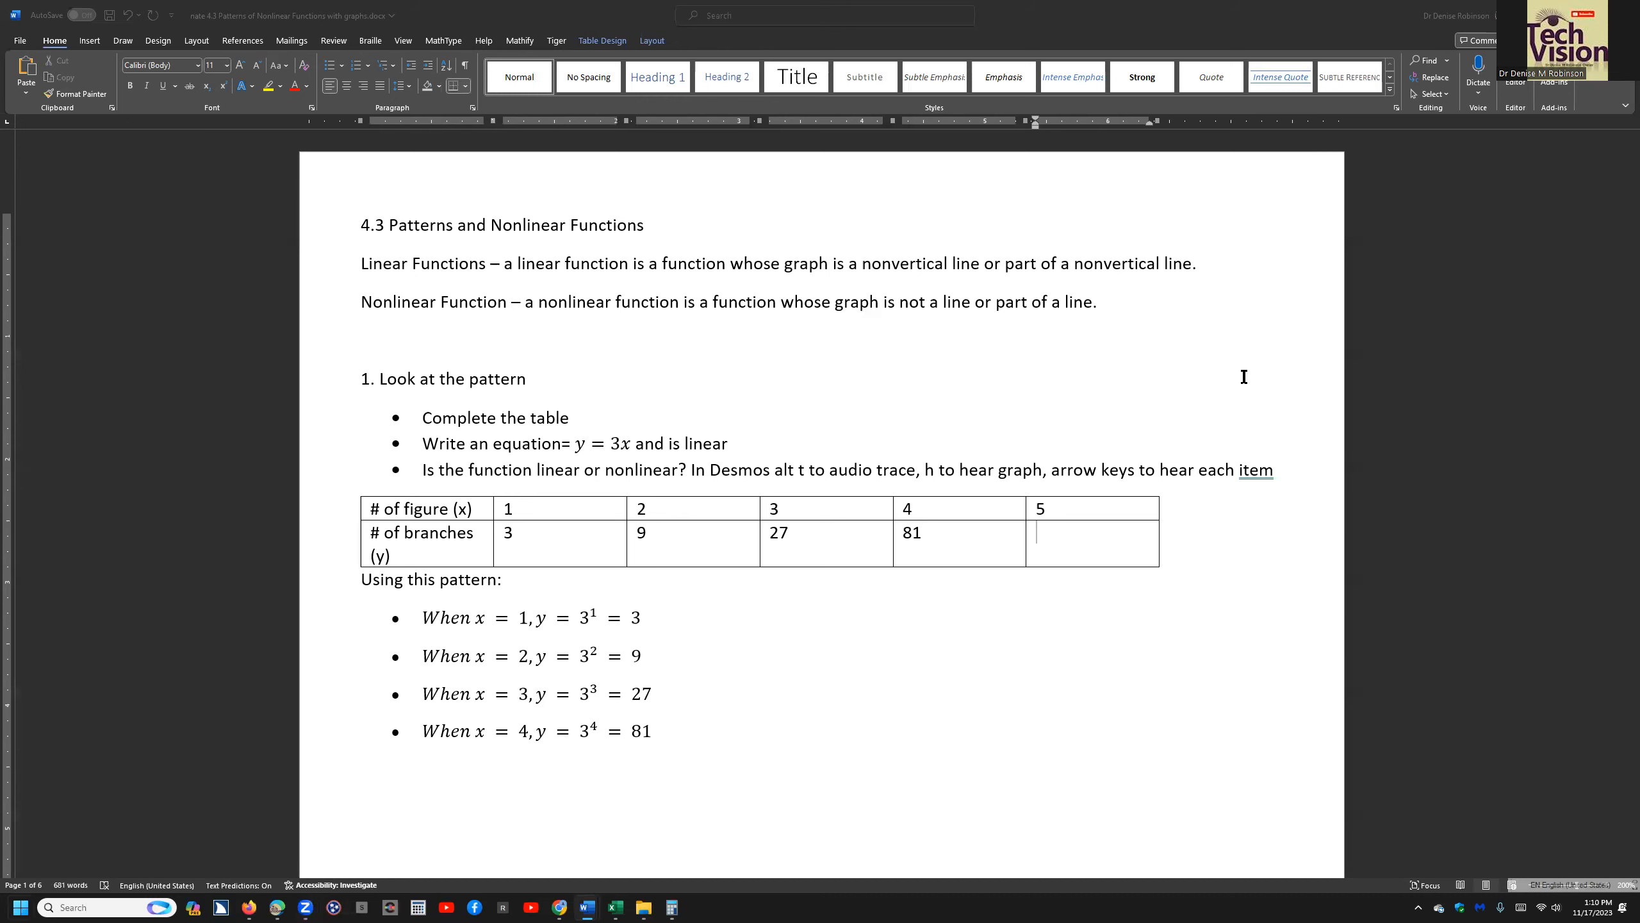
text(cal)
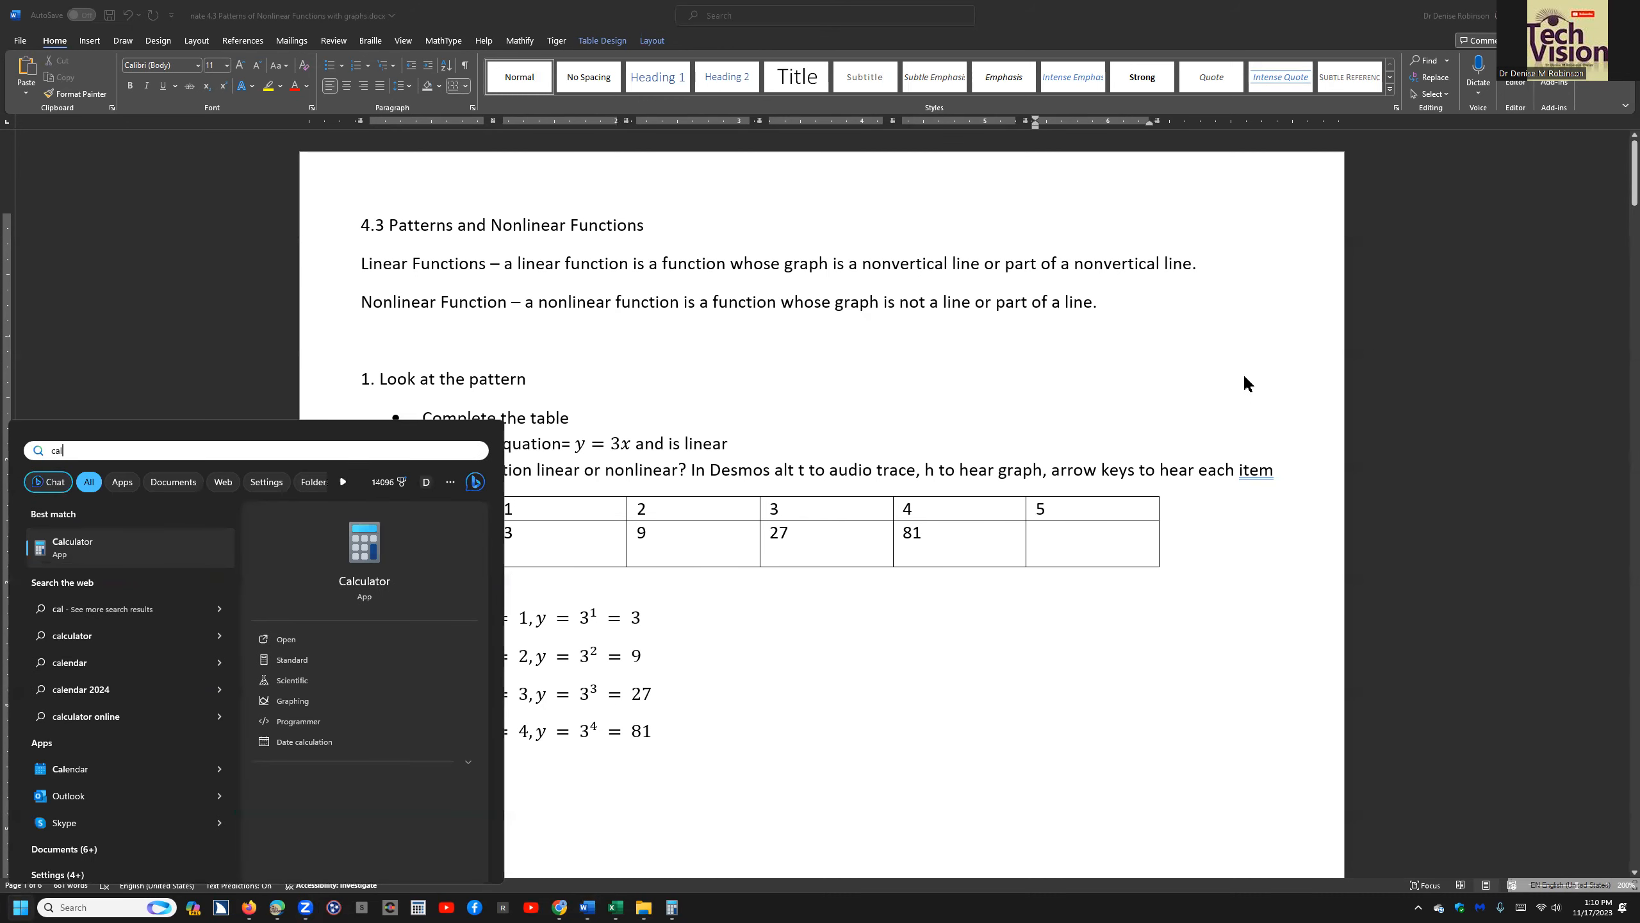
key(Return)
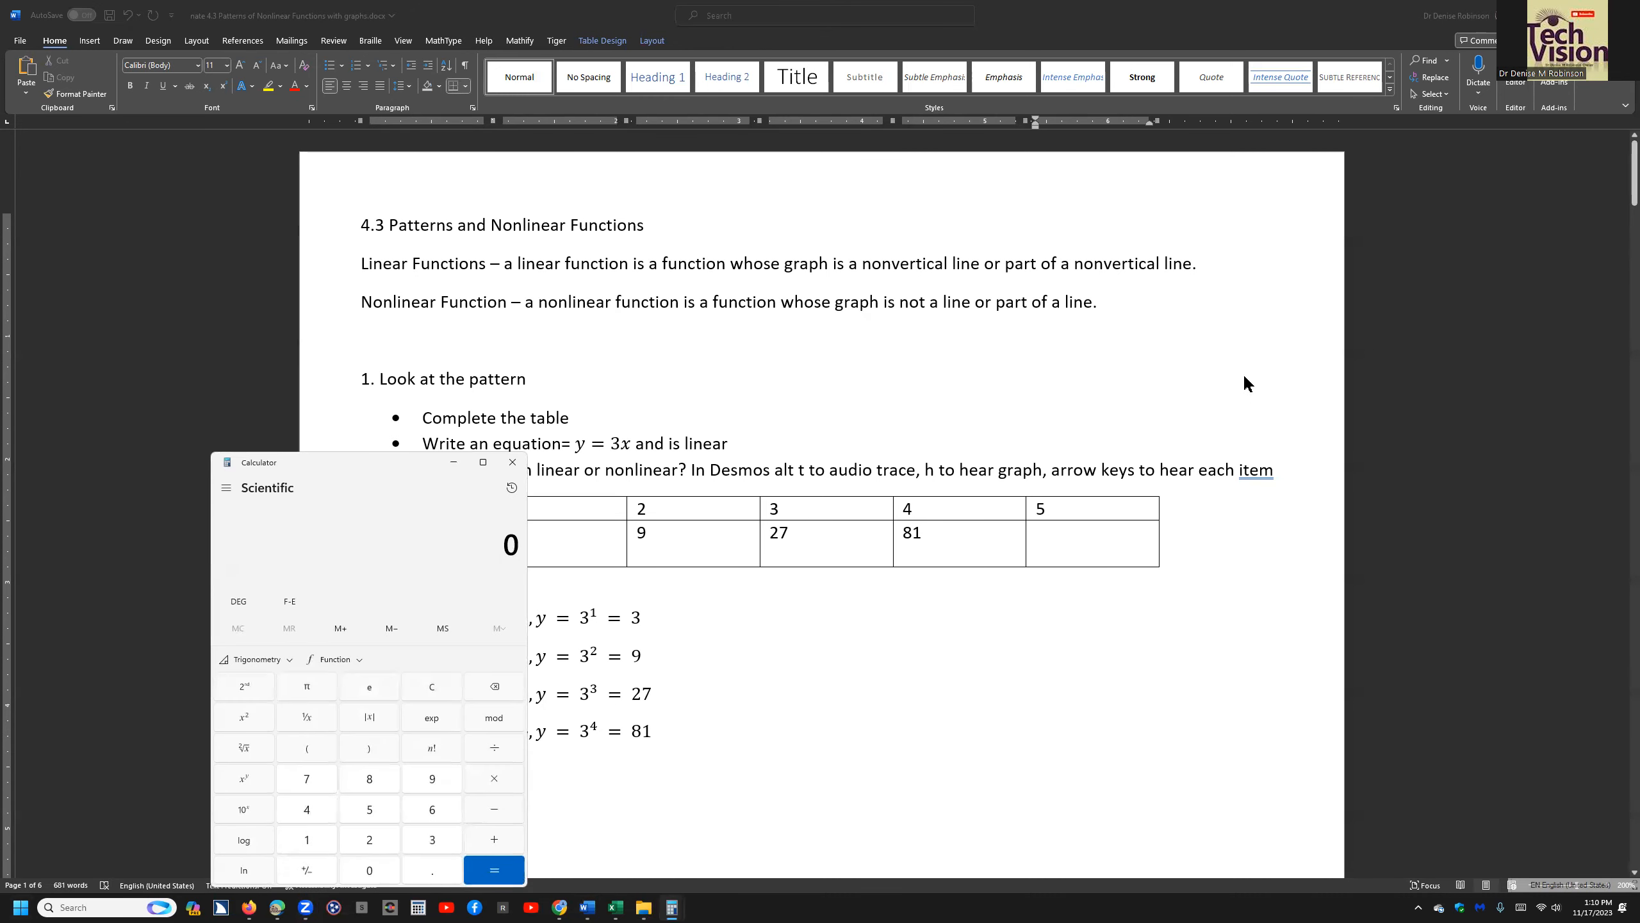
key(3)
key(5)
key(Return)
key(alt+Tab)
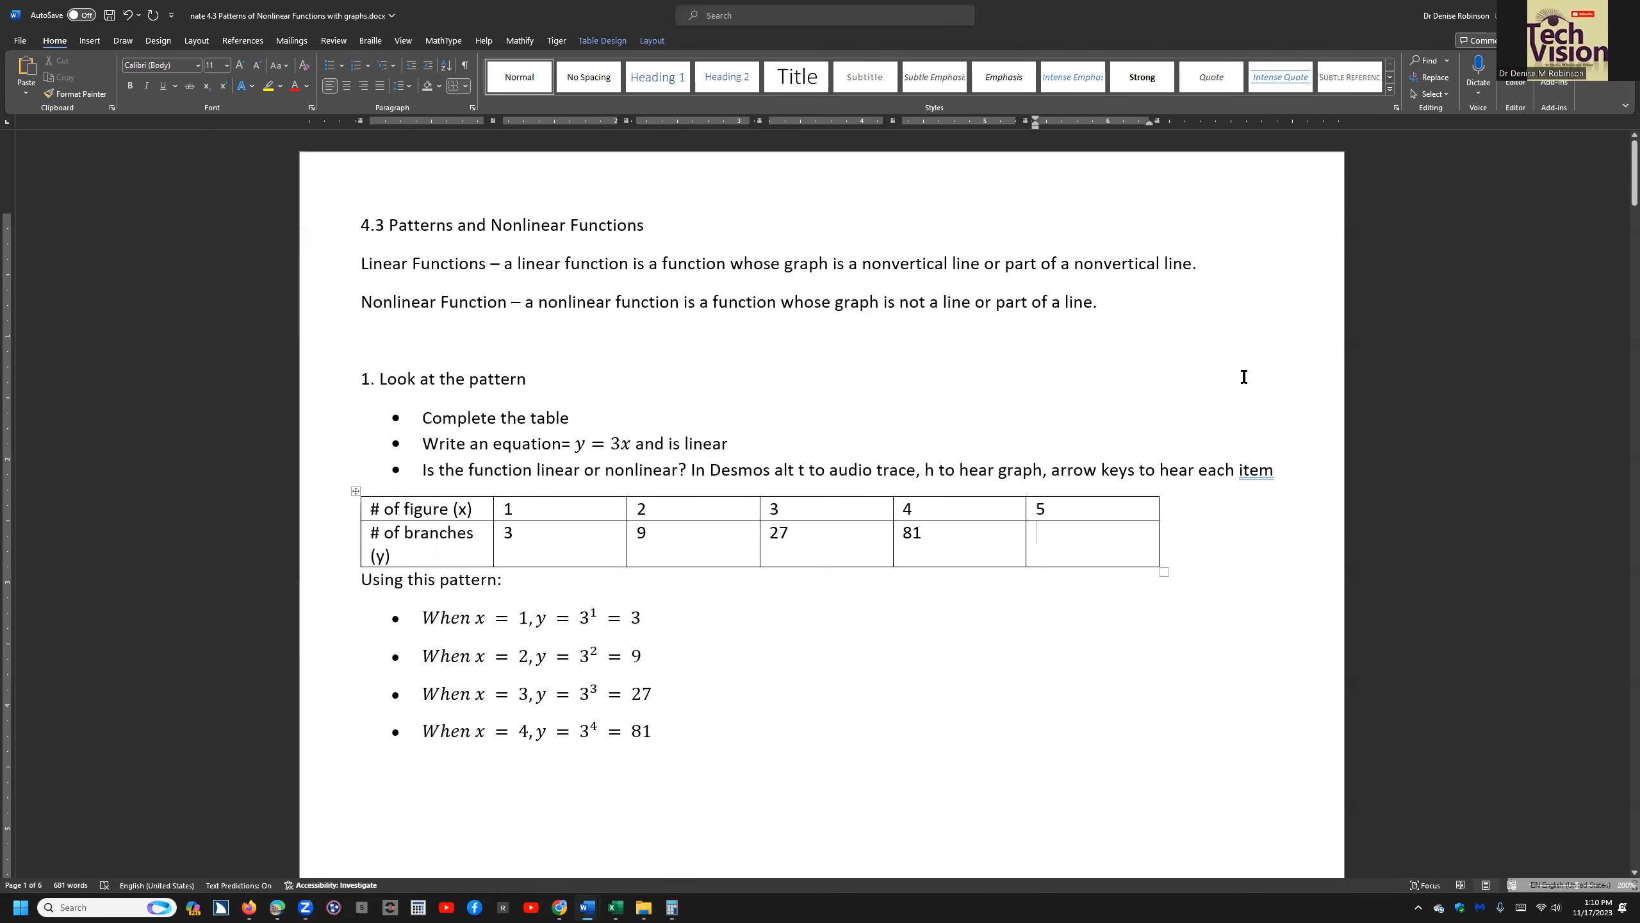
text(243)
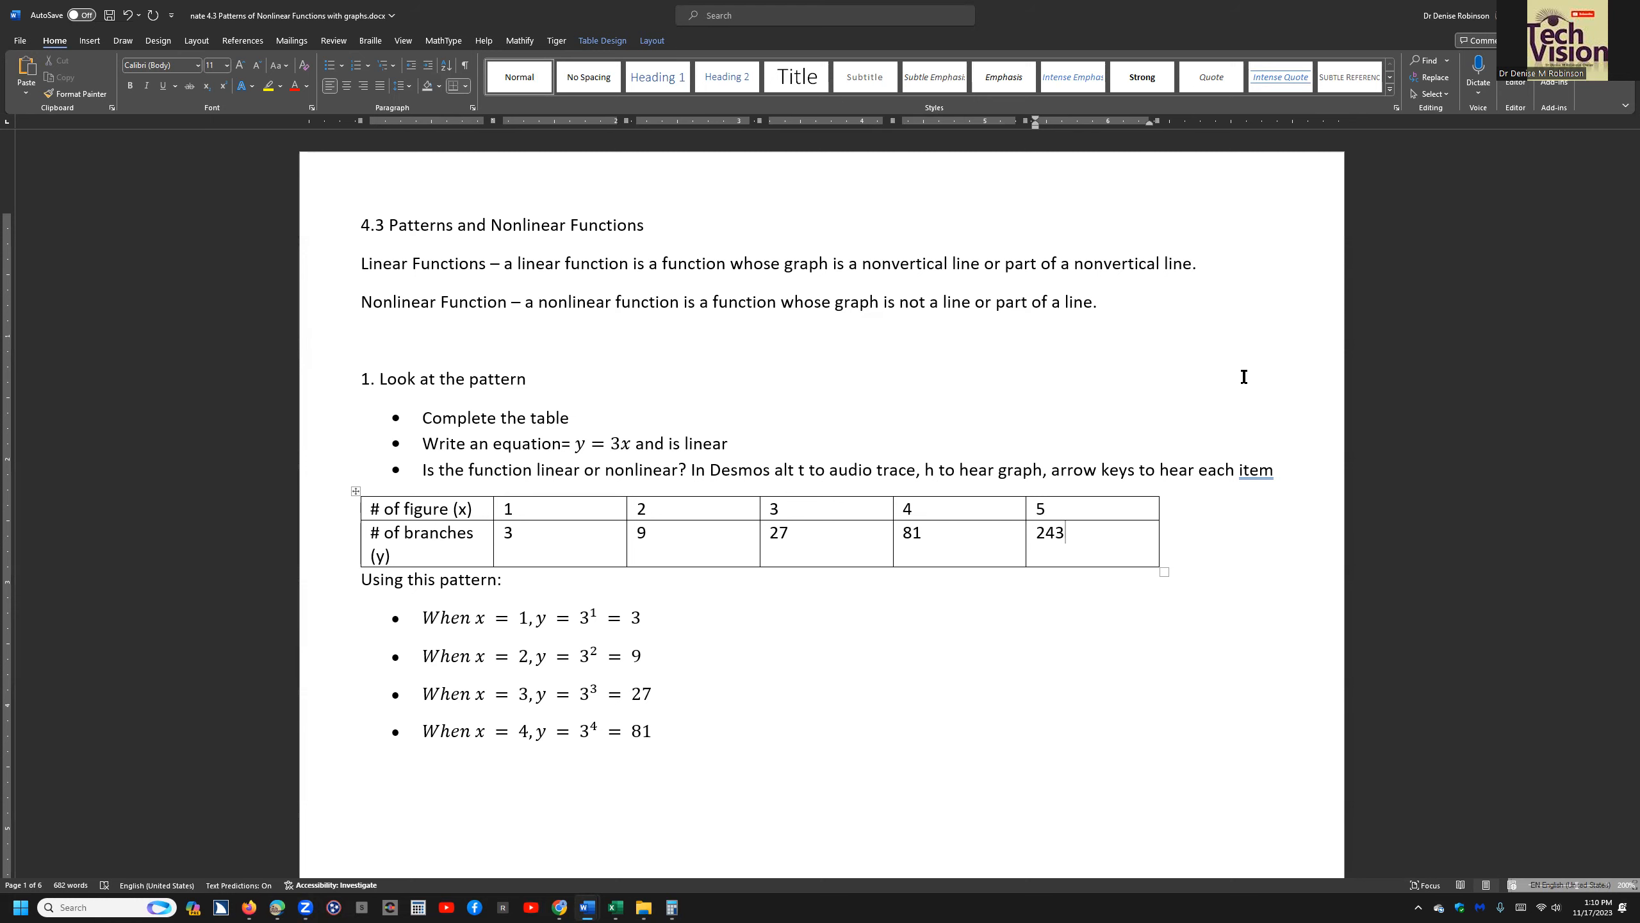
Step: Switch to the Desmos graphing calculator and graph the equation y=3x
key(alt+Tab)
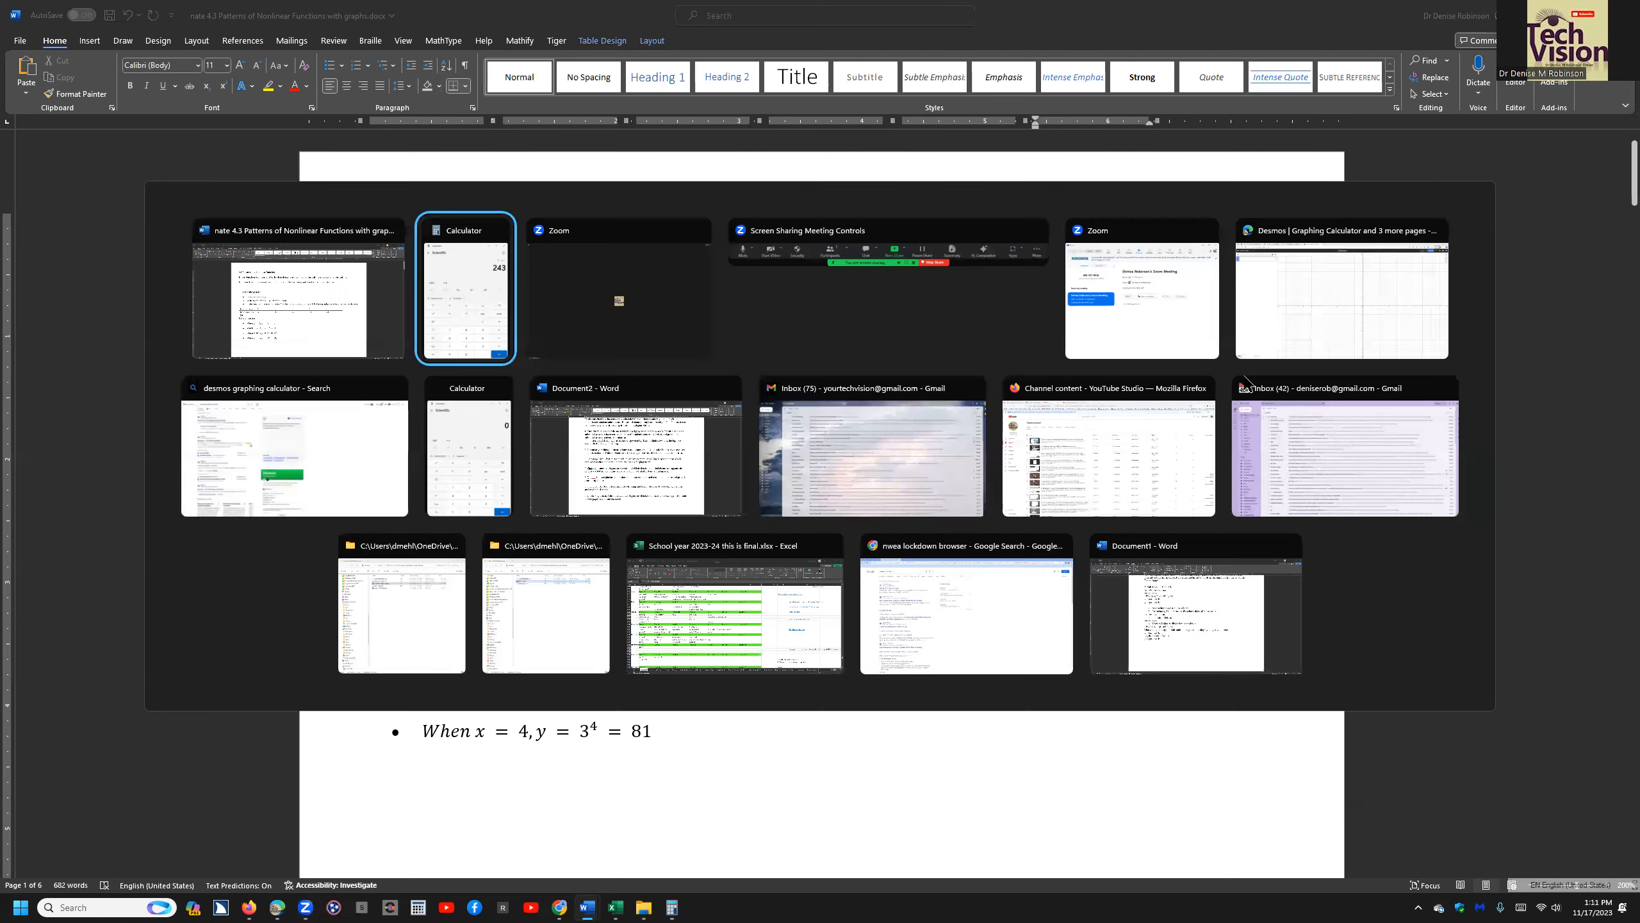
key(alt+Tab)
key(alt+Tab)
key(alt+Tab)
key(alt+Tab)
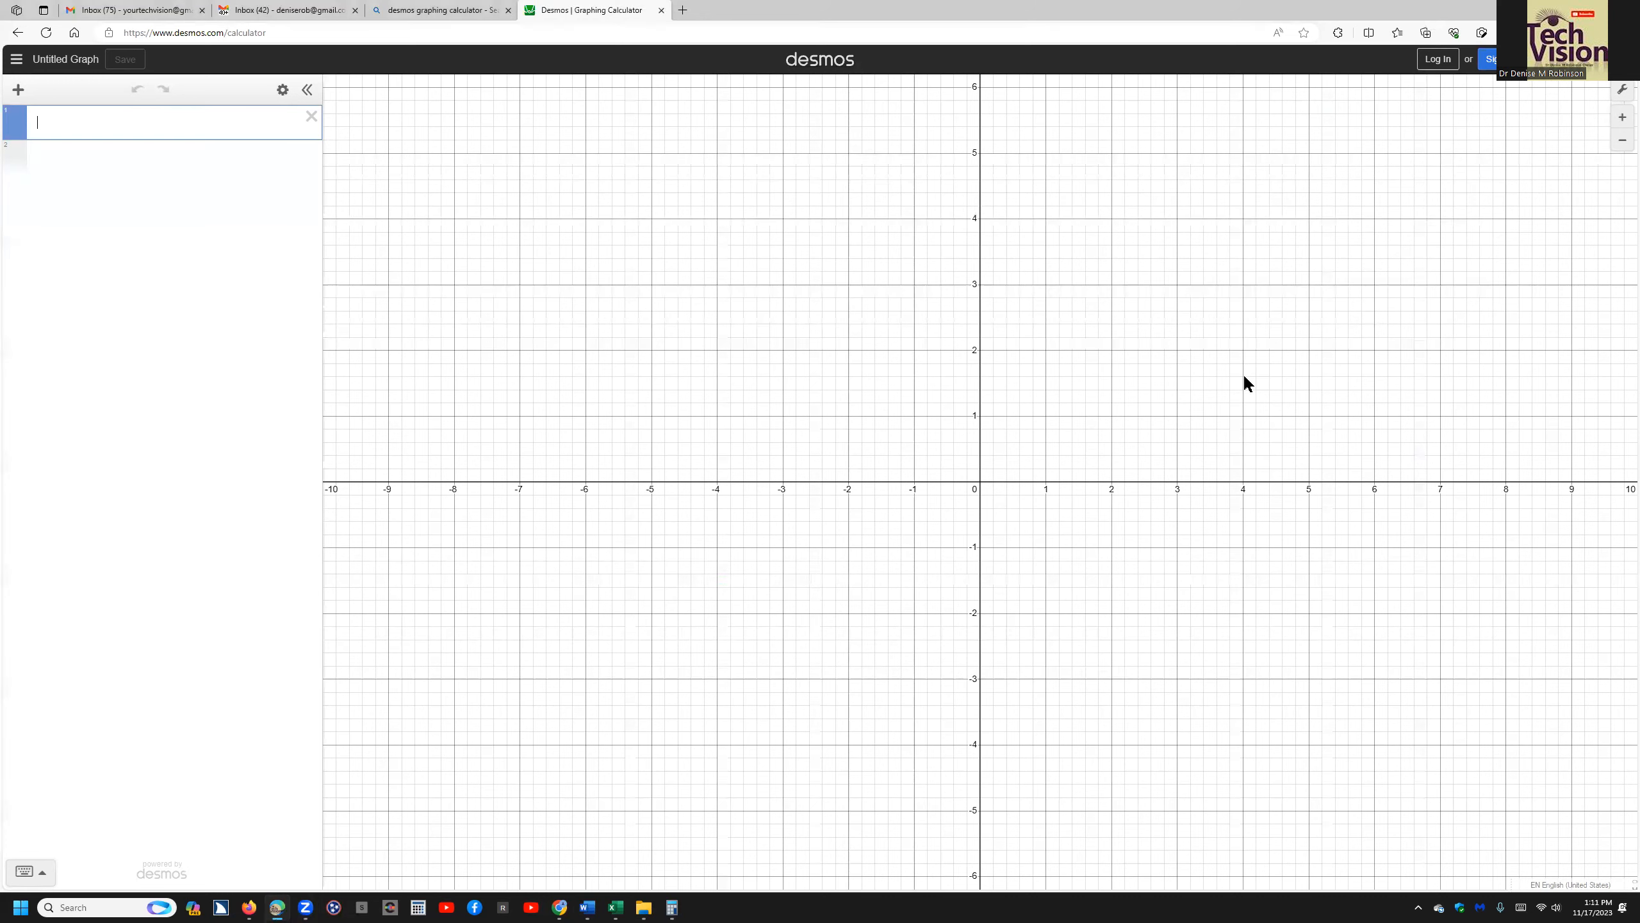
text(y=3x)
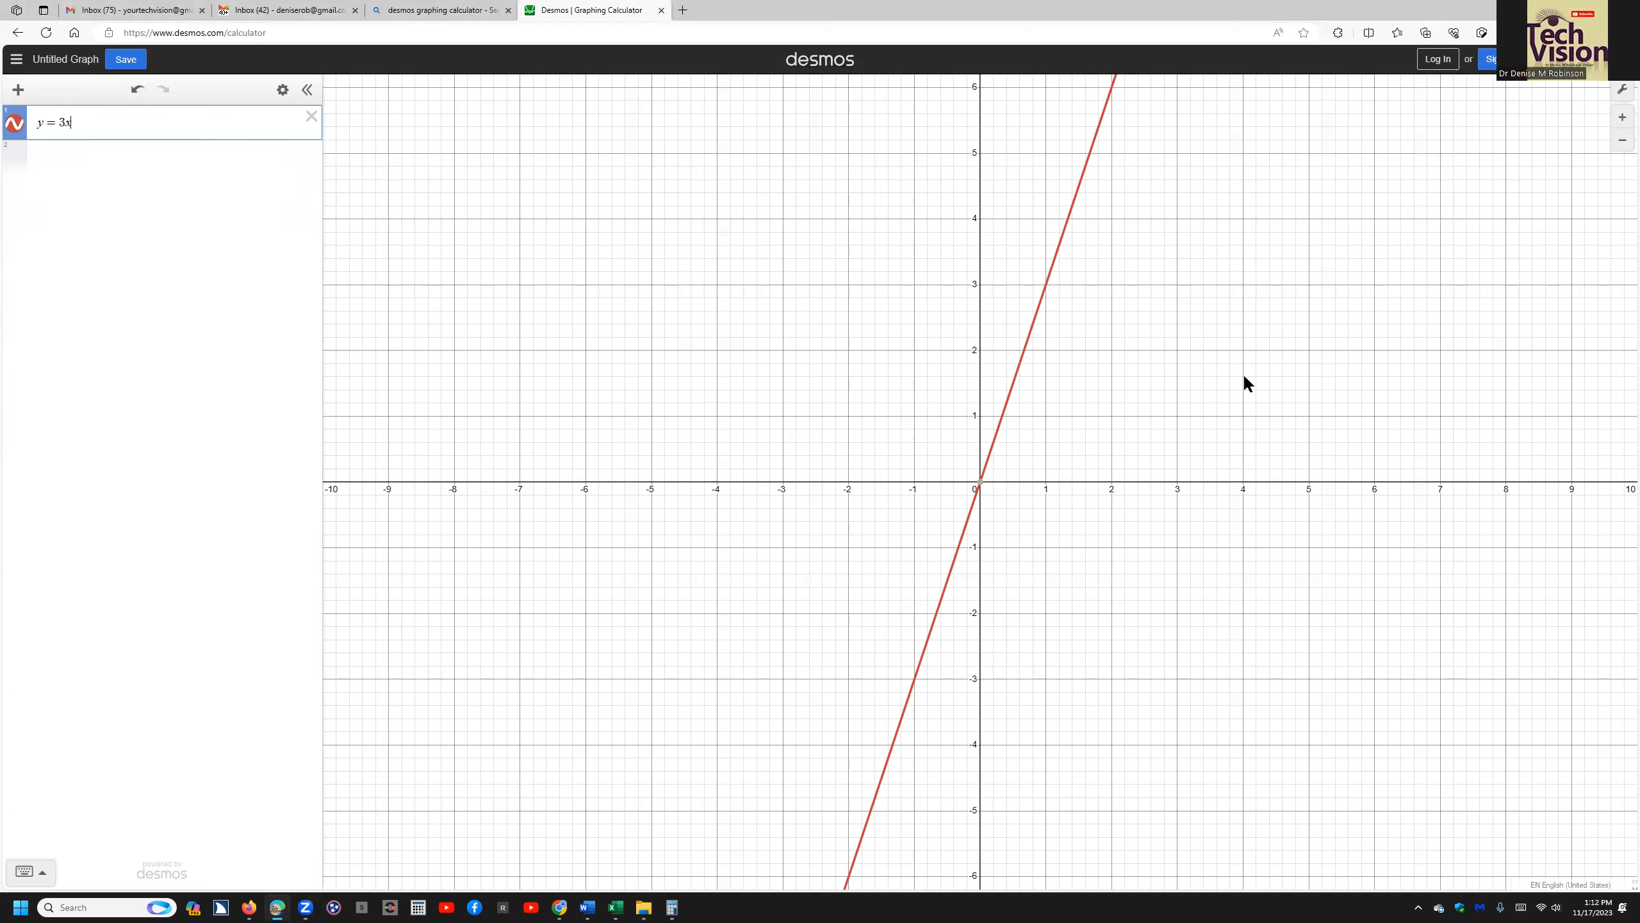
Step: Turn on audio trace for y=3x and examine points along the line in both directions from the origin
key(alt+t)
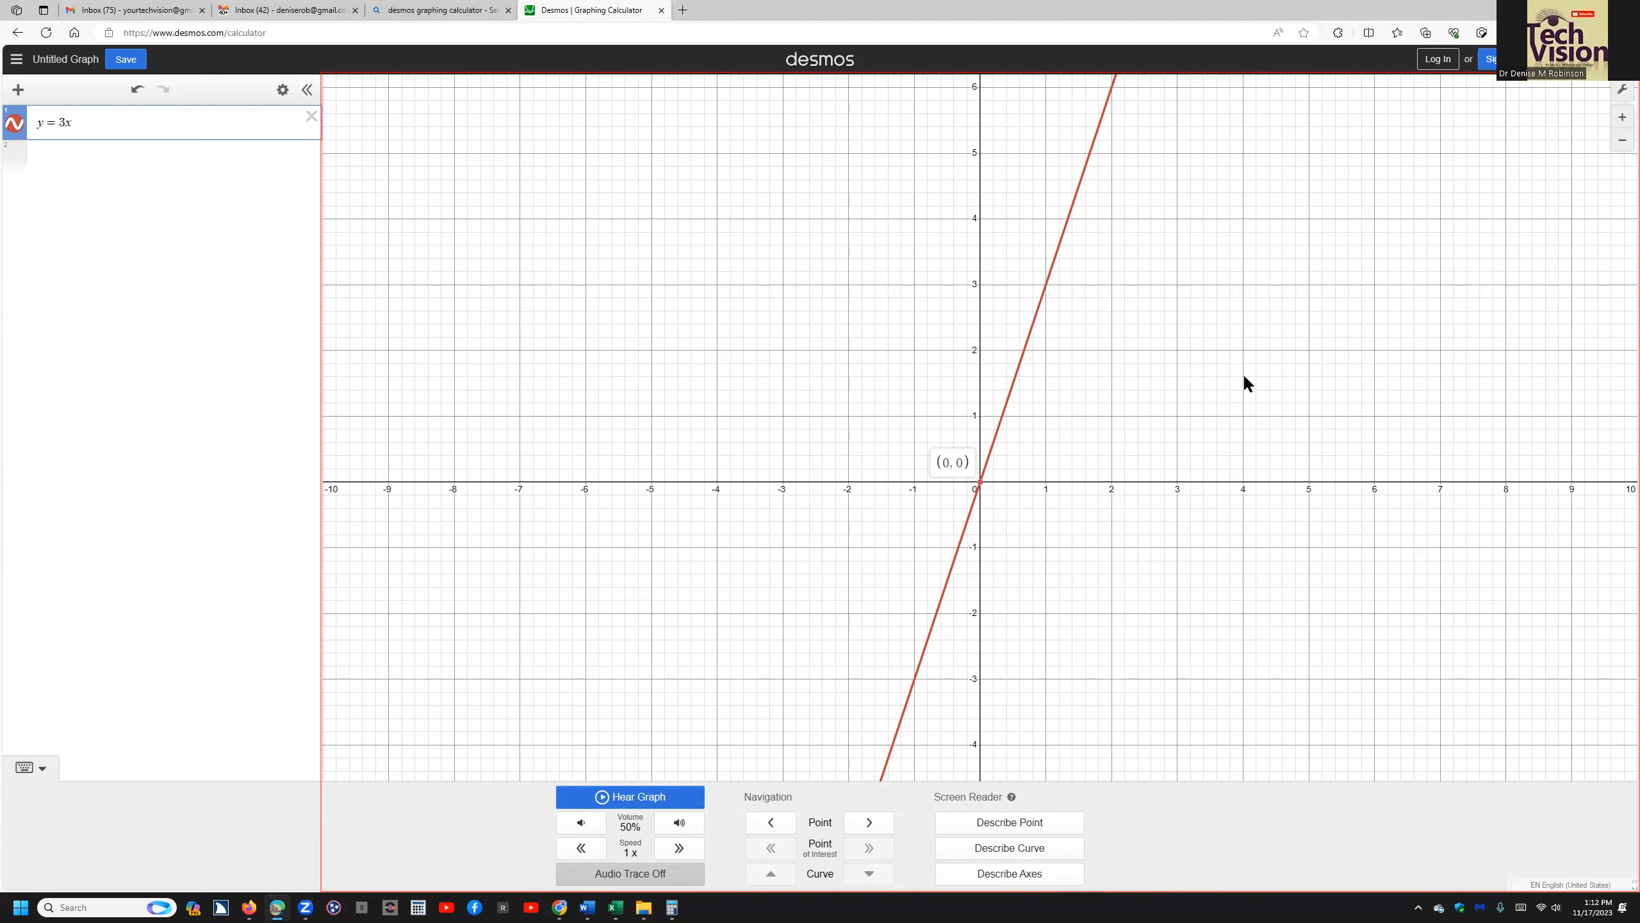
click(1245, 377)
key(Right)
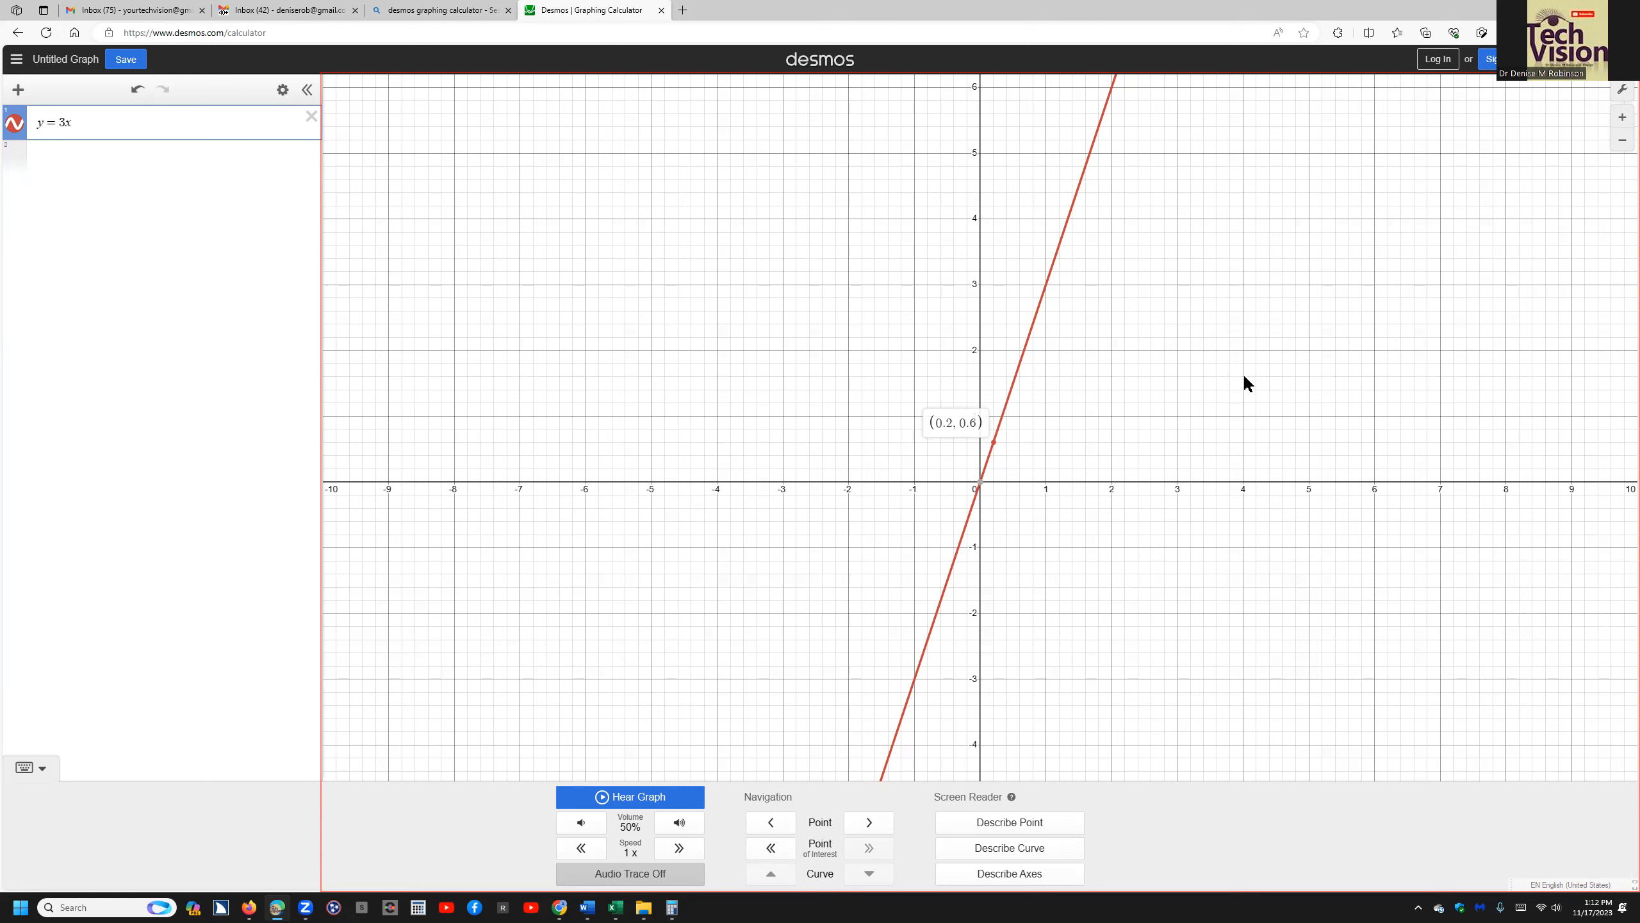
key(Right)
key(Right)
key(Right)
key(Right)
key(Right)
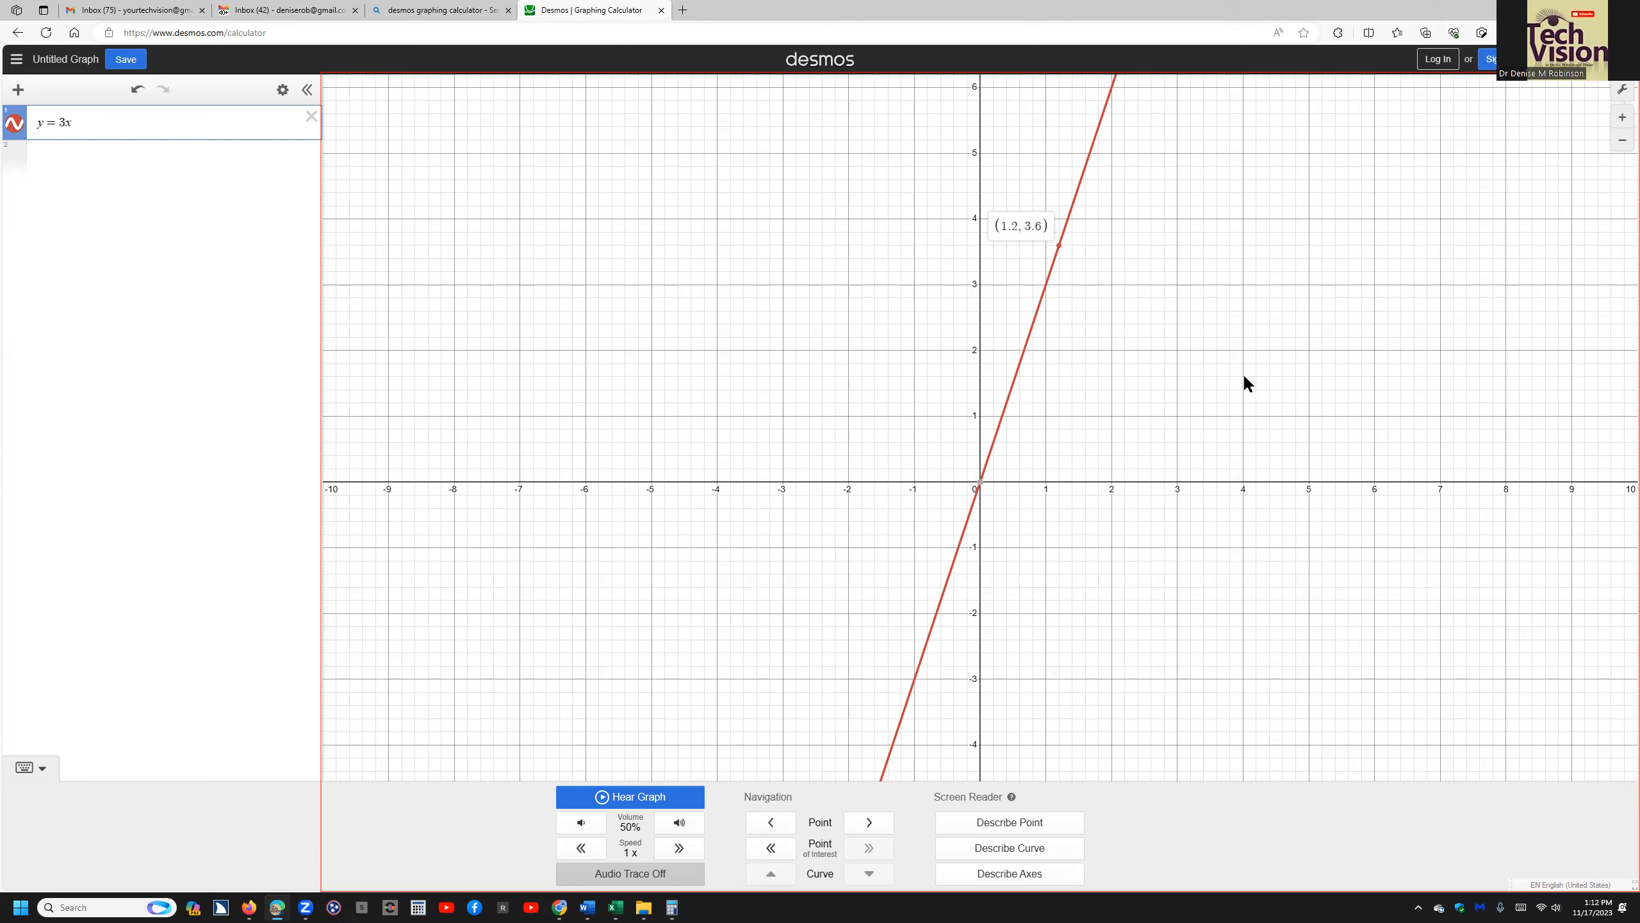
key(Left)
key(Left)
key(Left)
key(Left)
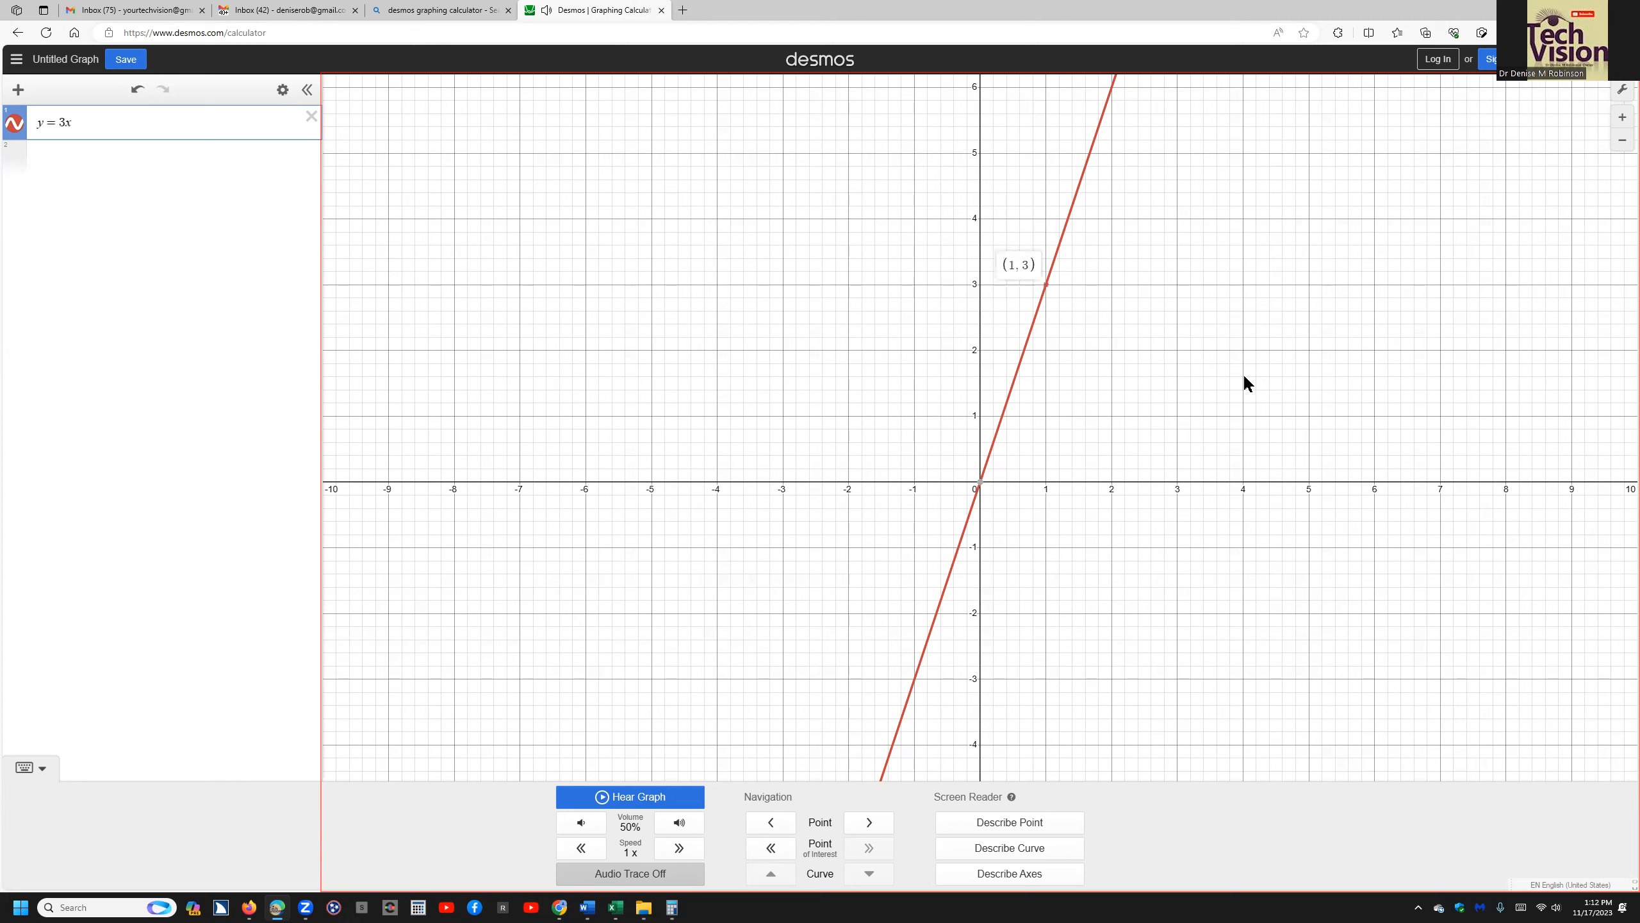
key(Left)
key(Left)
key(Left)
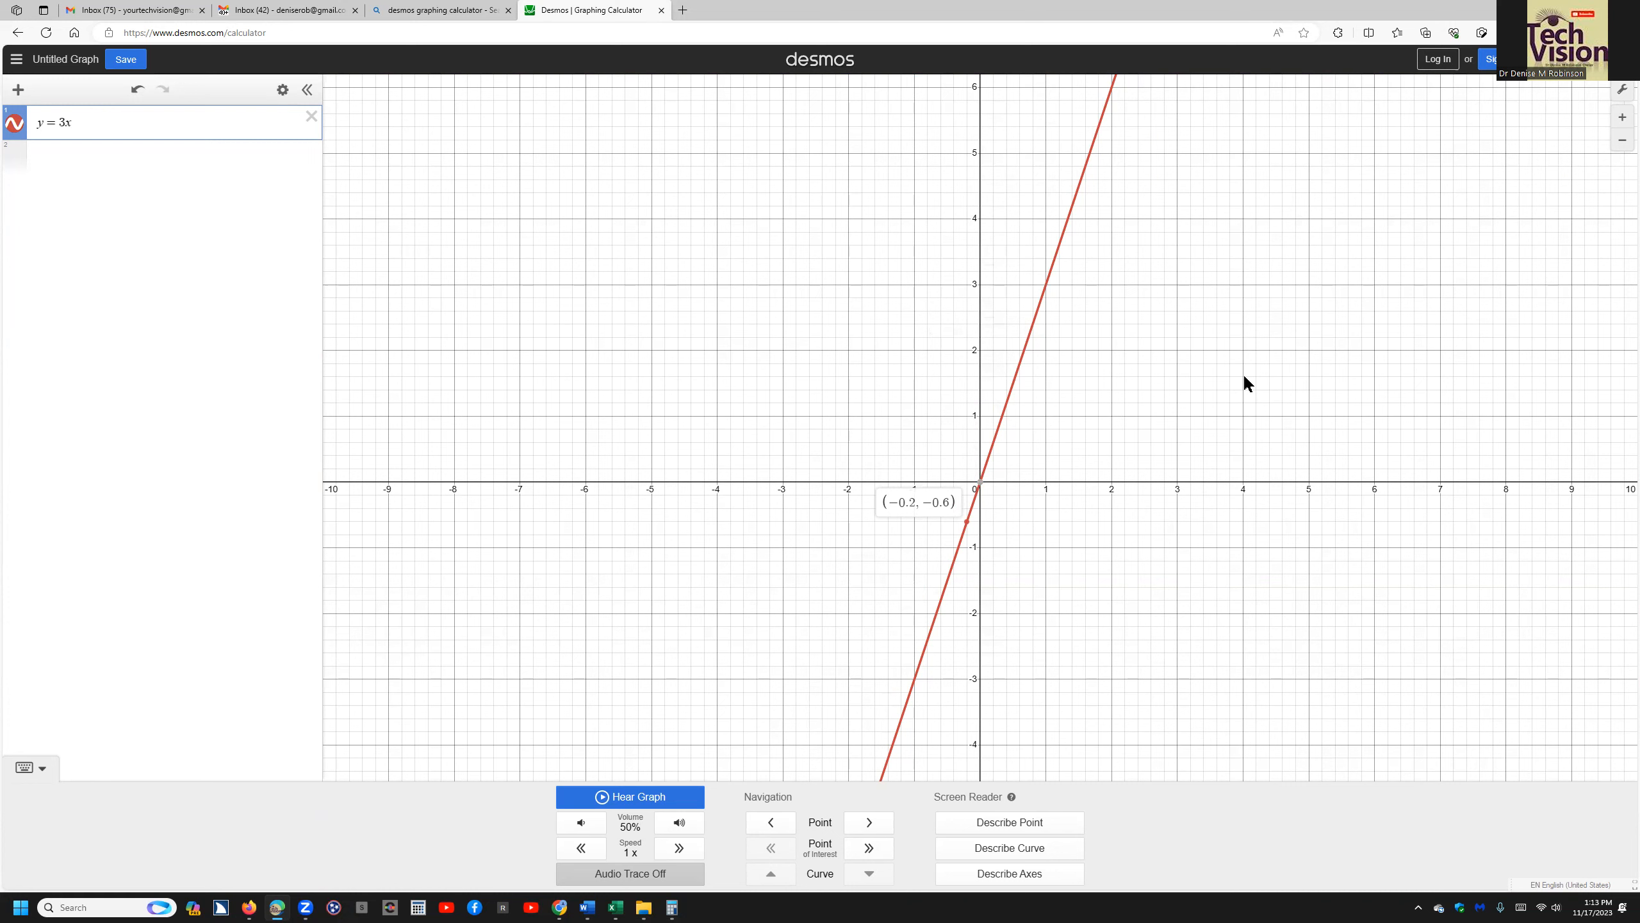
text(e)
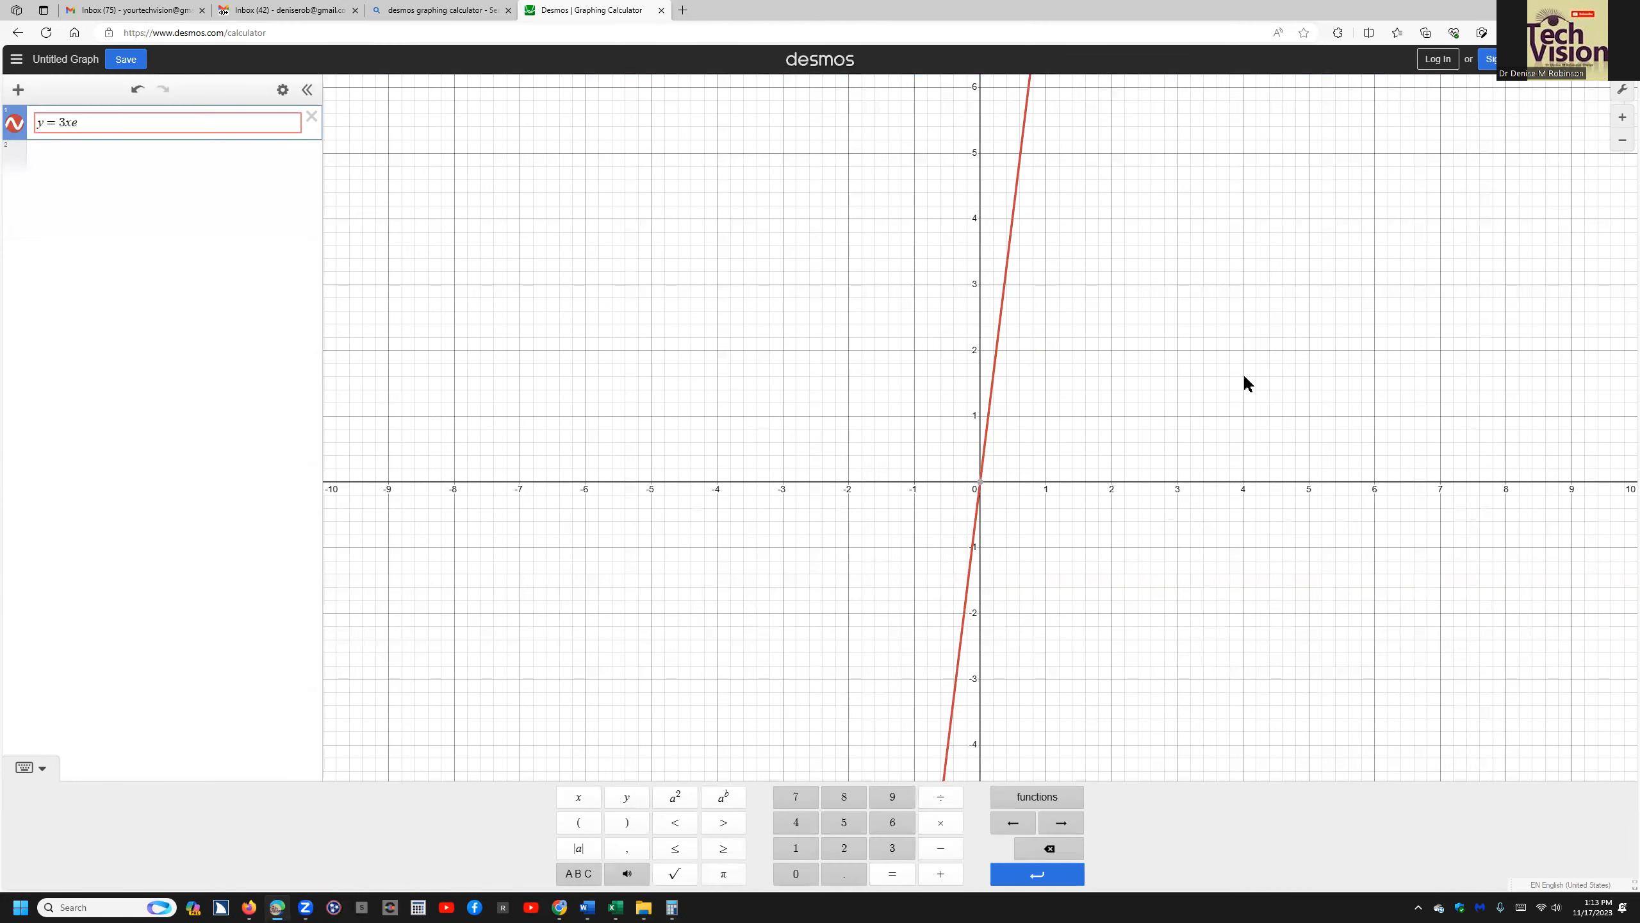
key(Return)
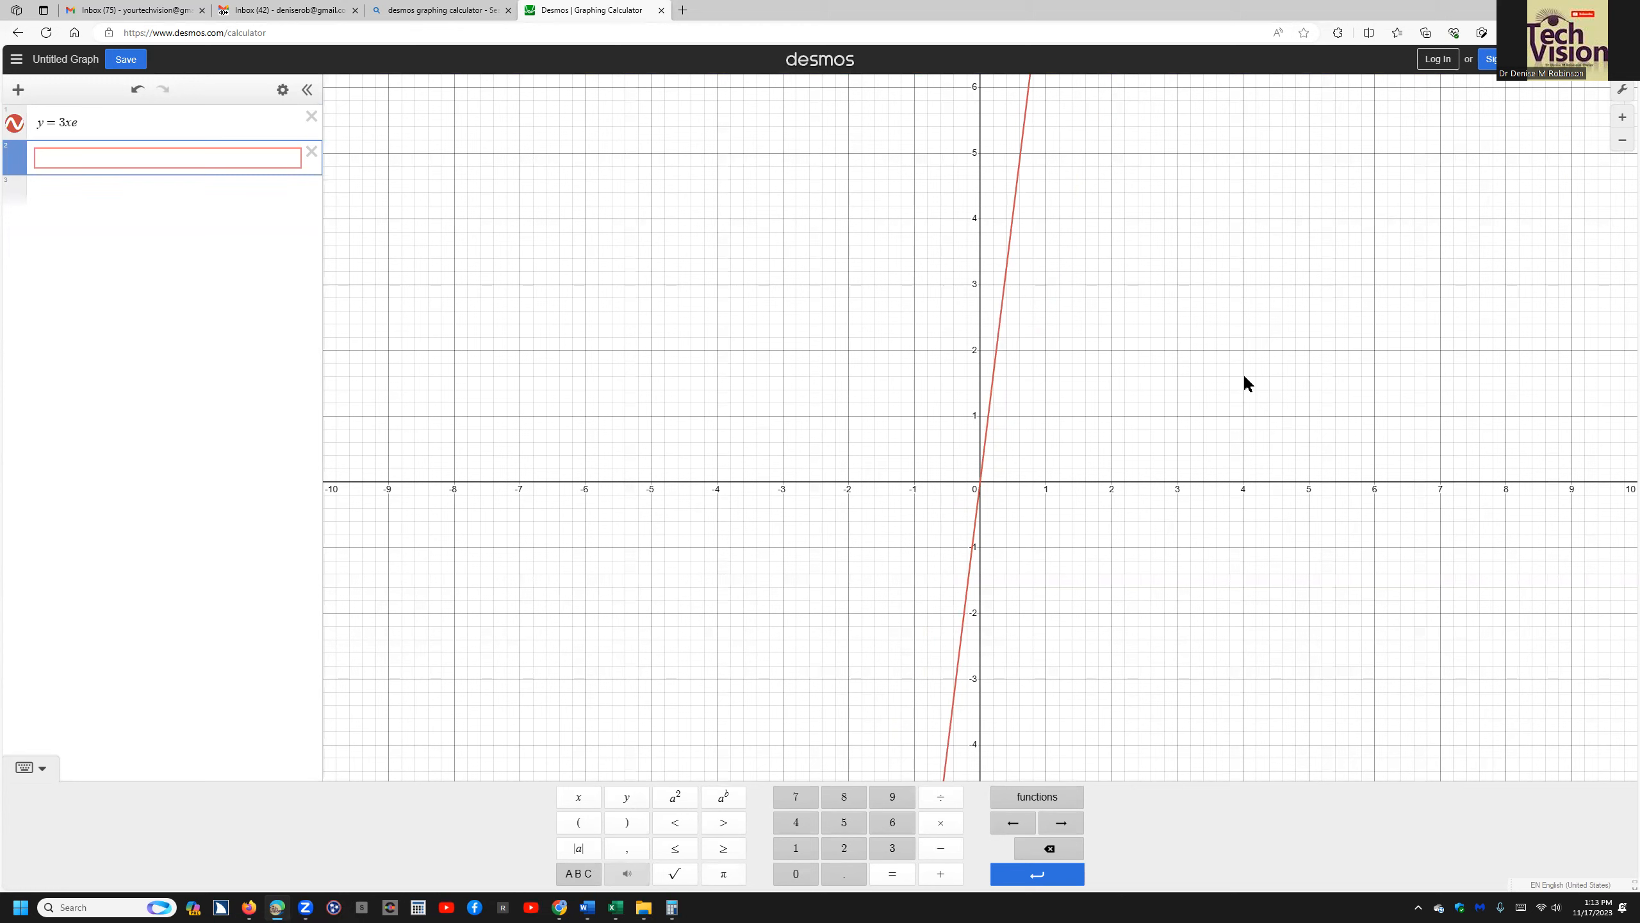
text(y=3x)
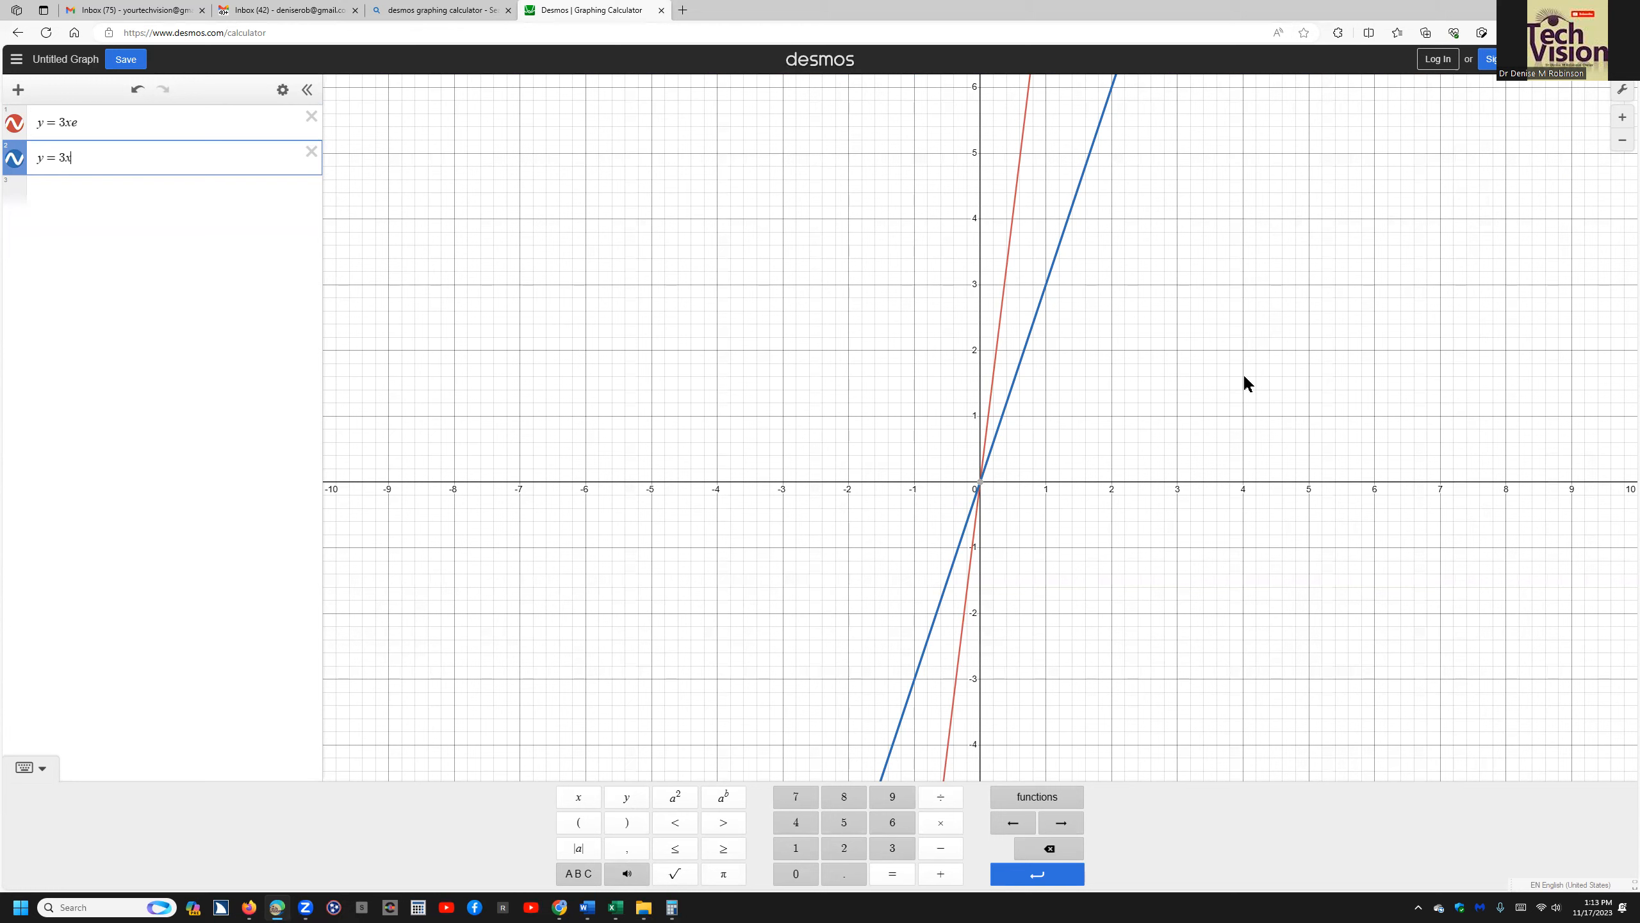
key(shift+Tab)
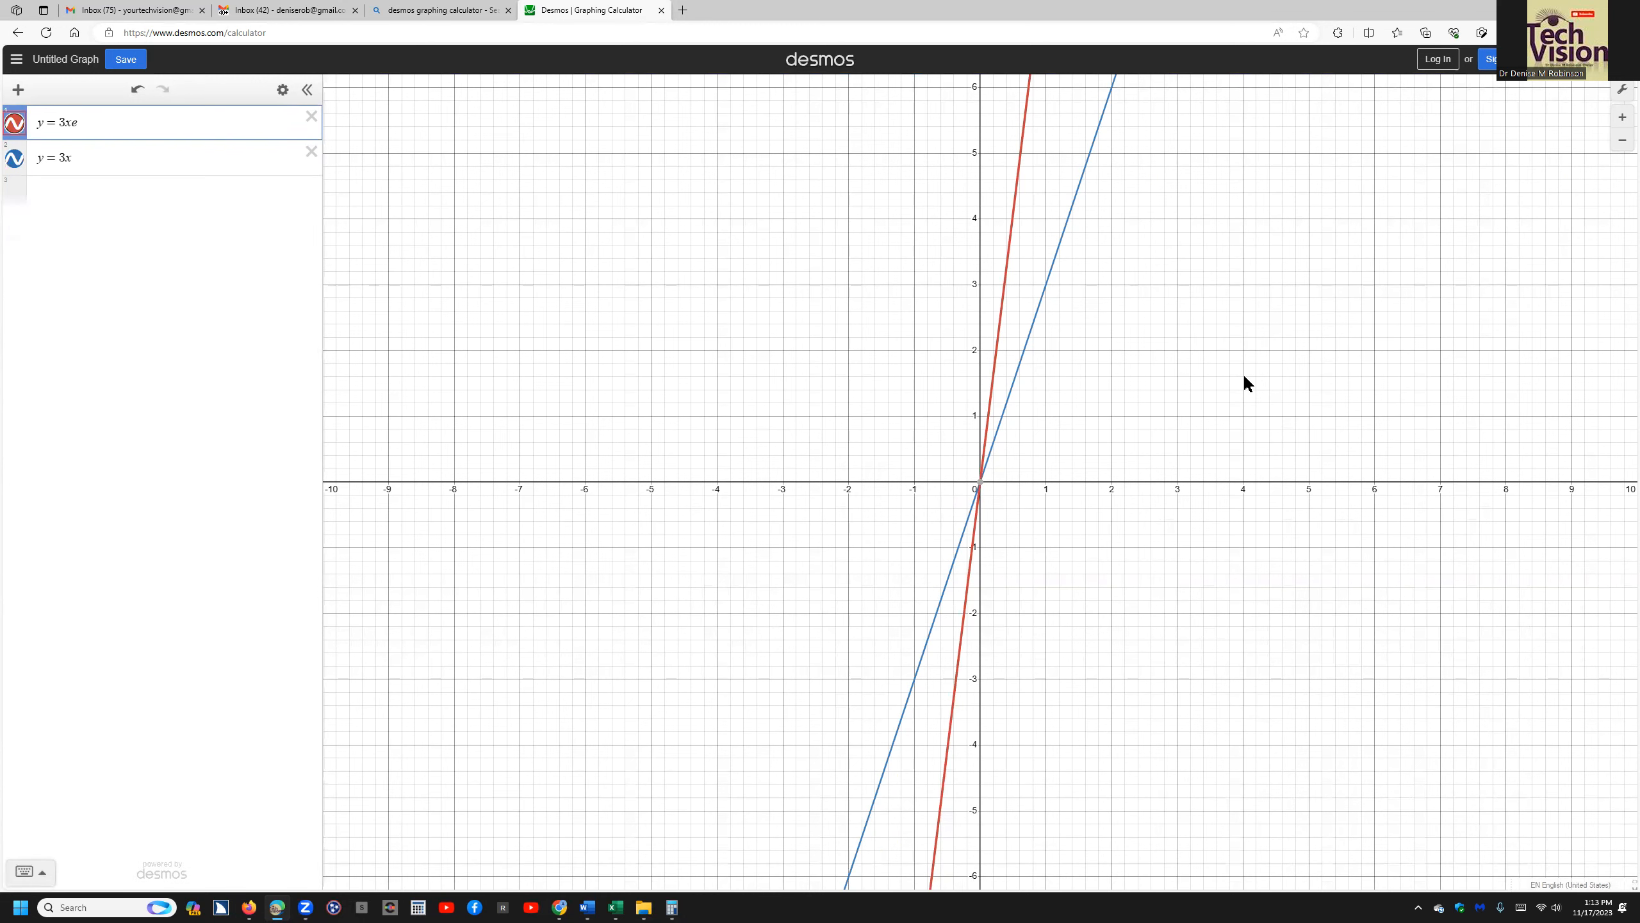
key(Return)
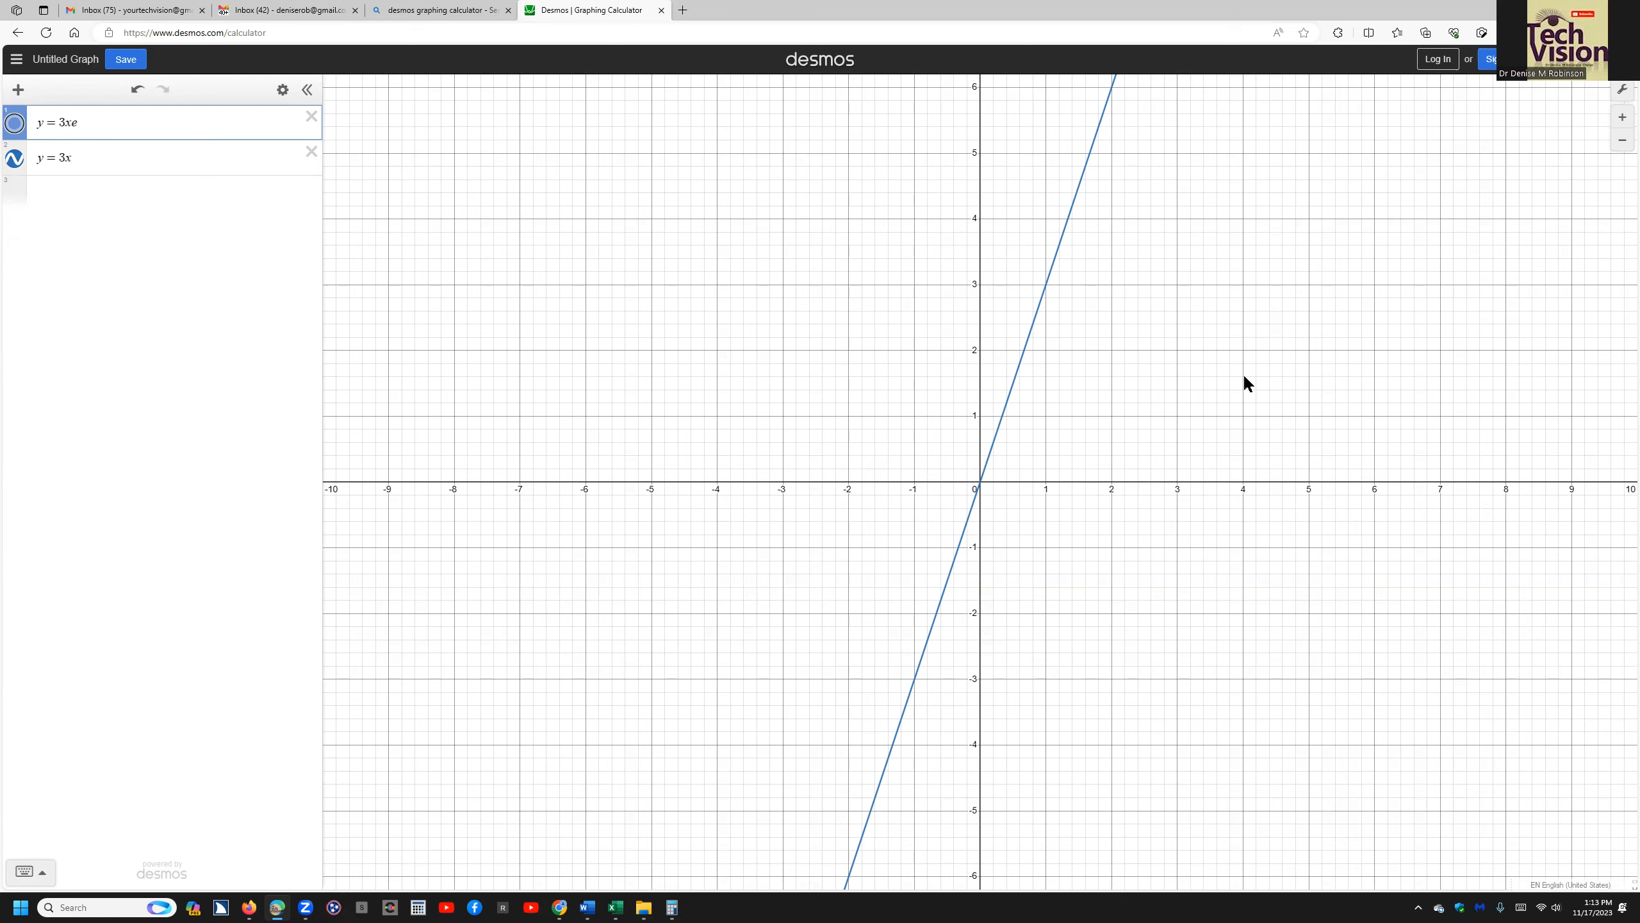
key(Tab)
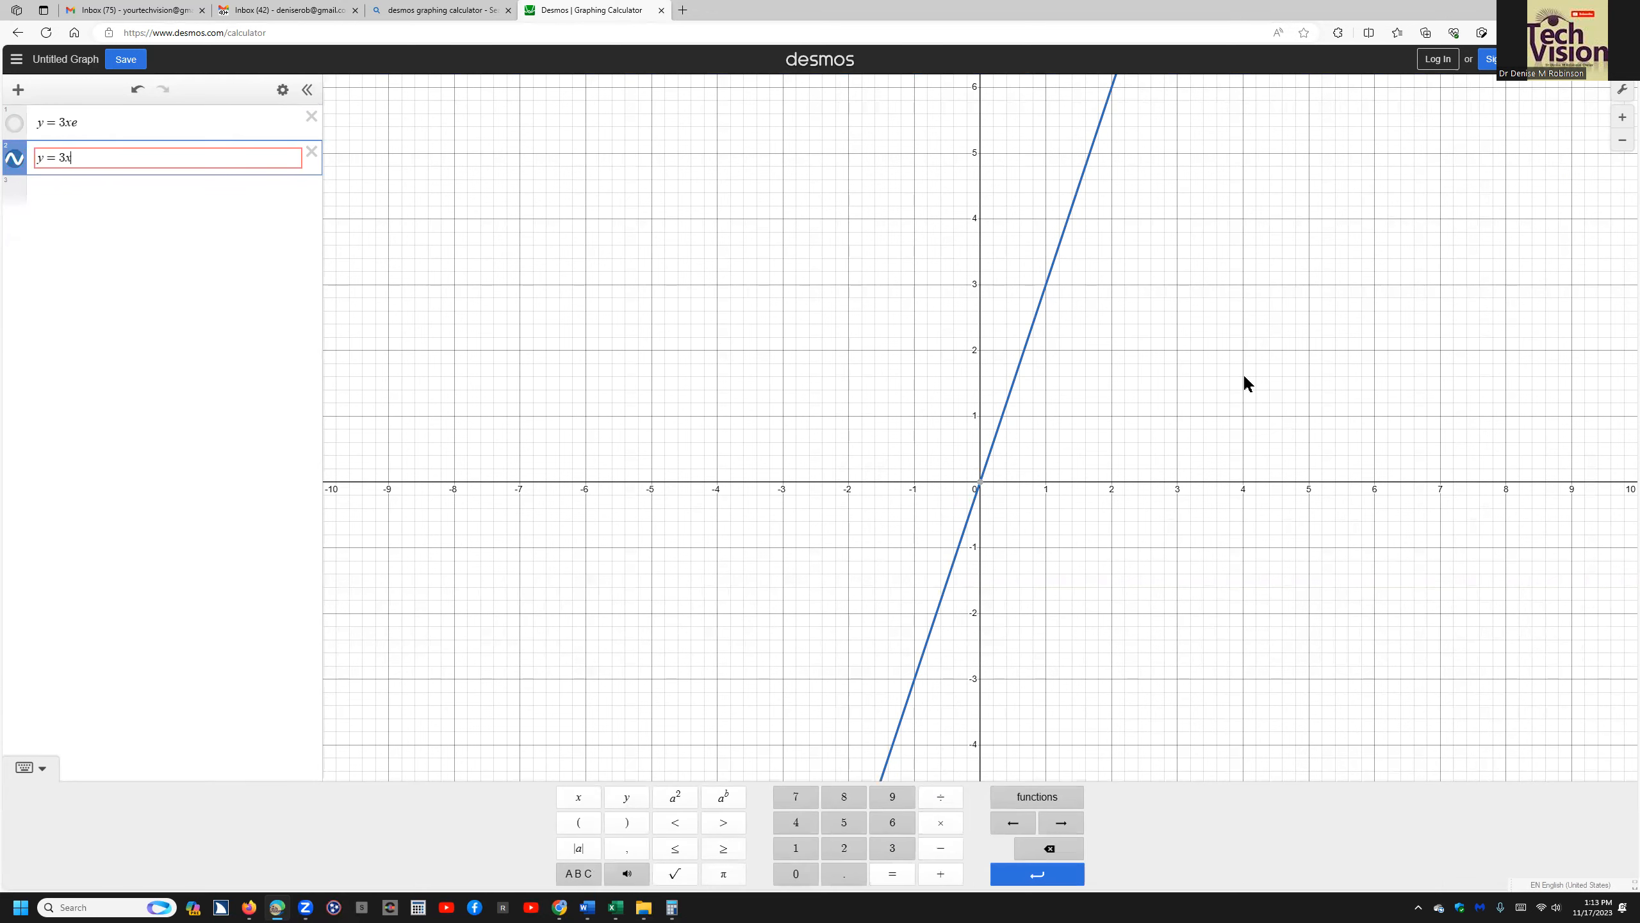
key(Return)
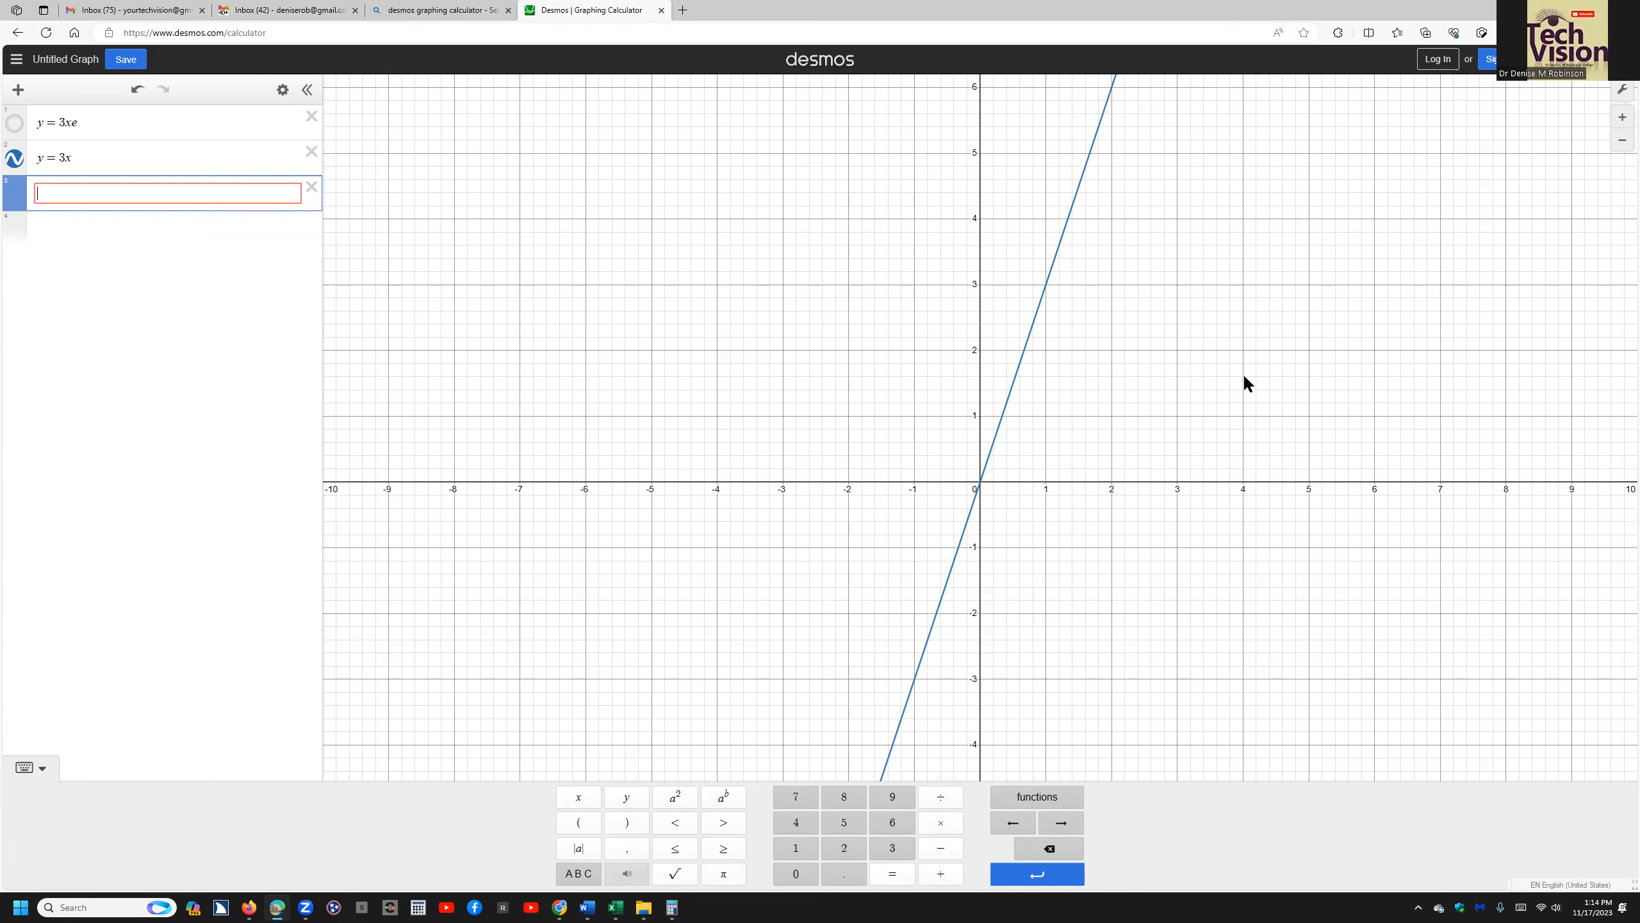
Step: Reload the graphing calculator page to clear all expressions and graph y=3x again
key(F5)
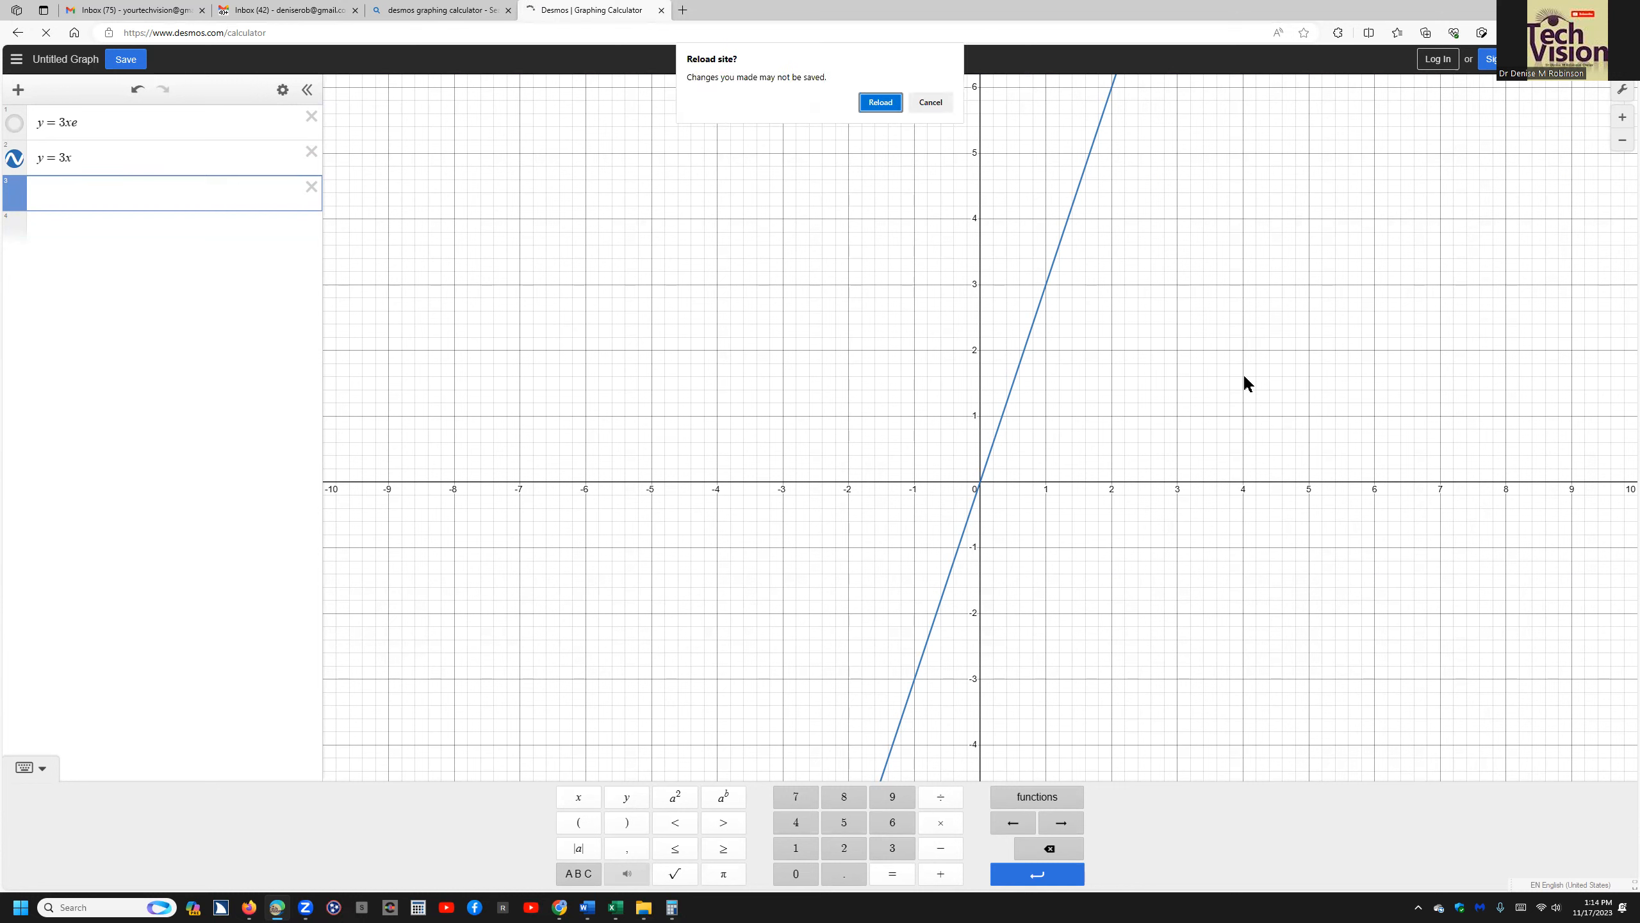
key(Return)
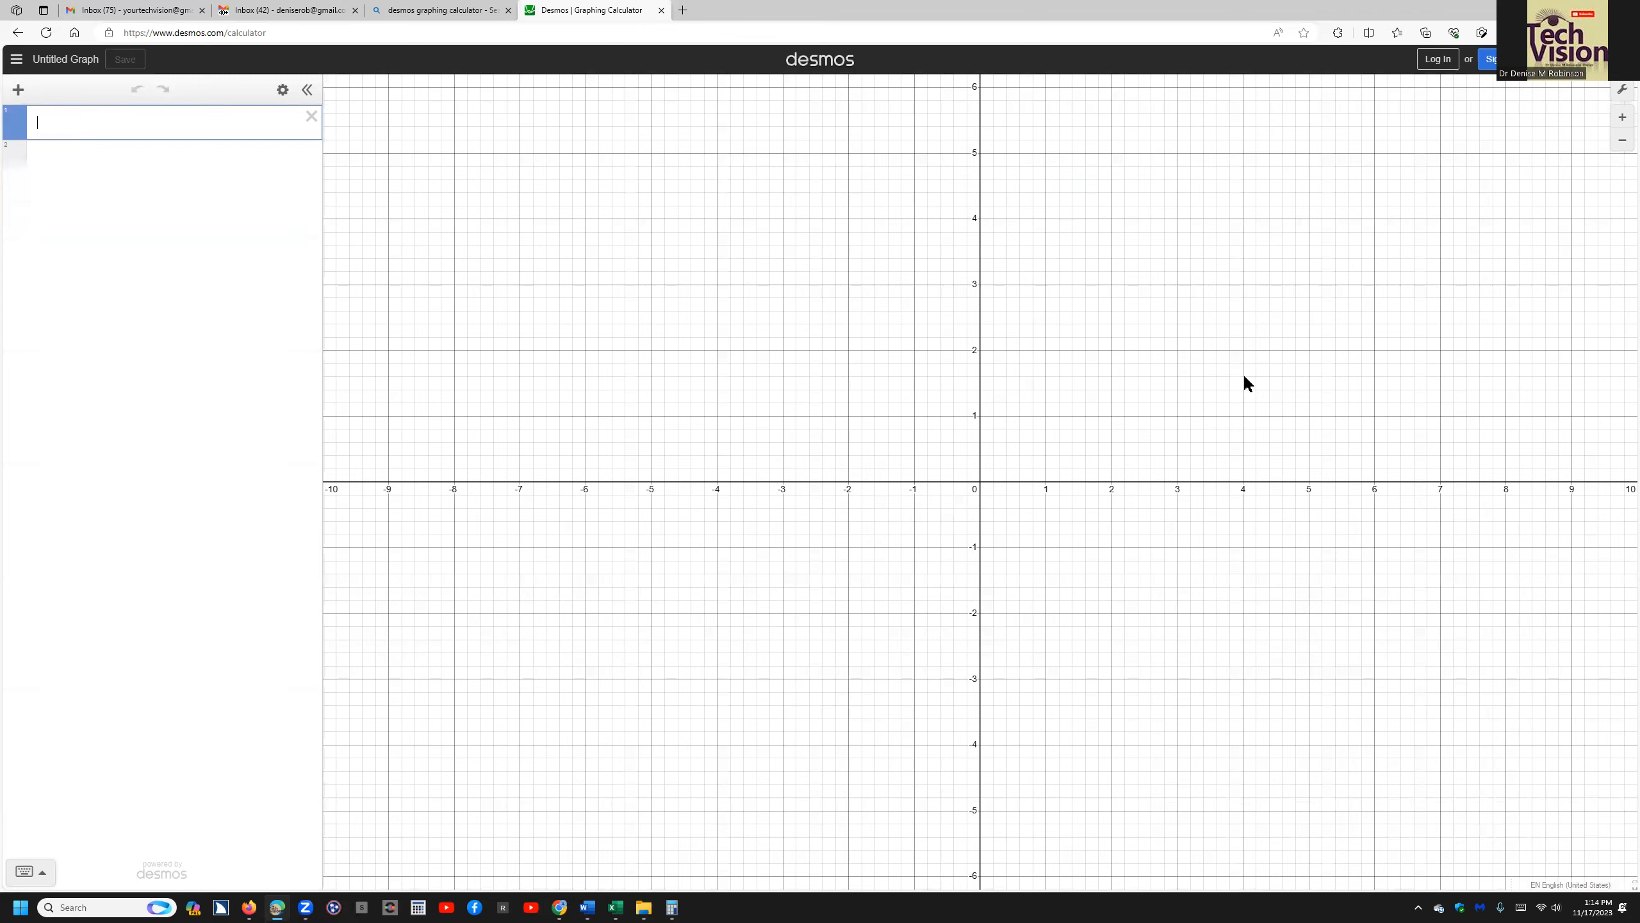
text(y=3x)
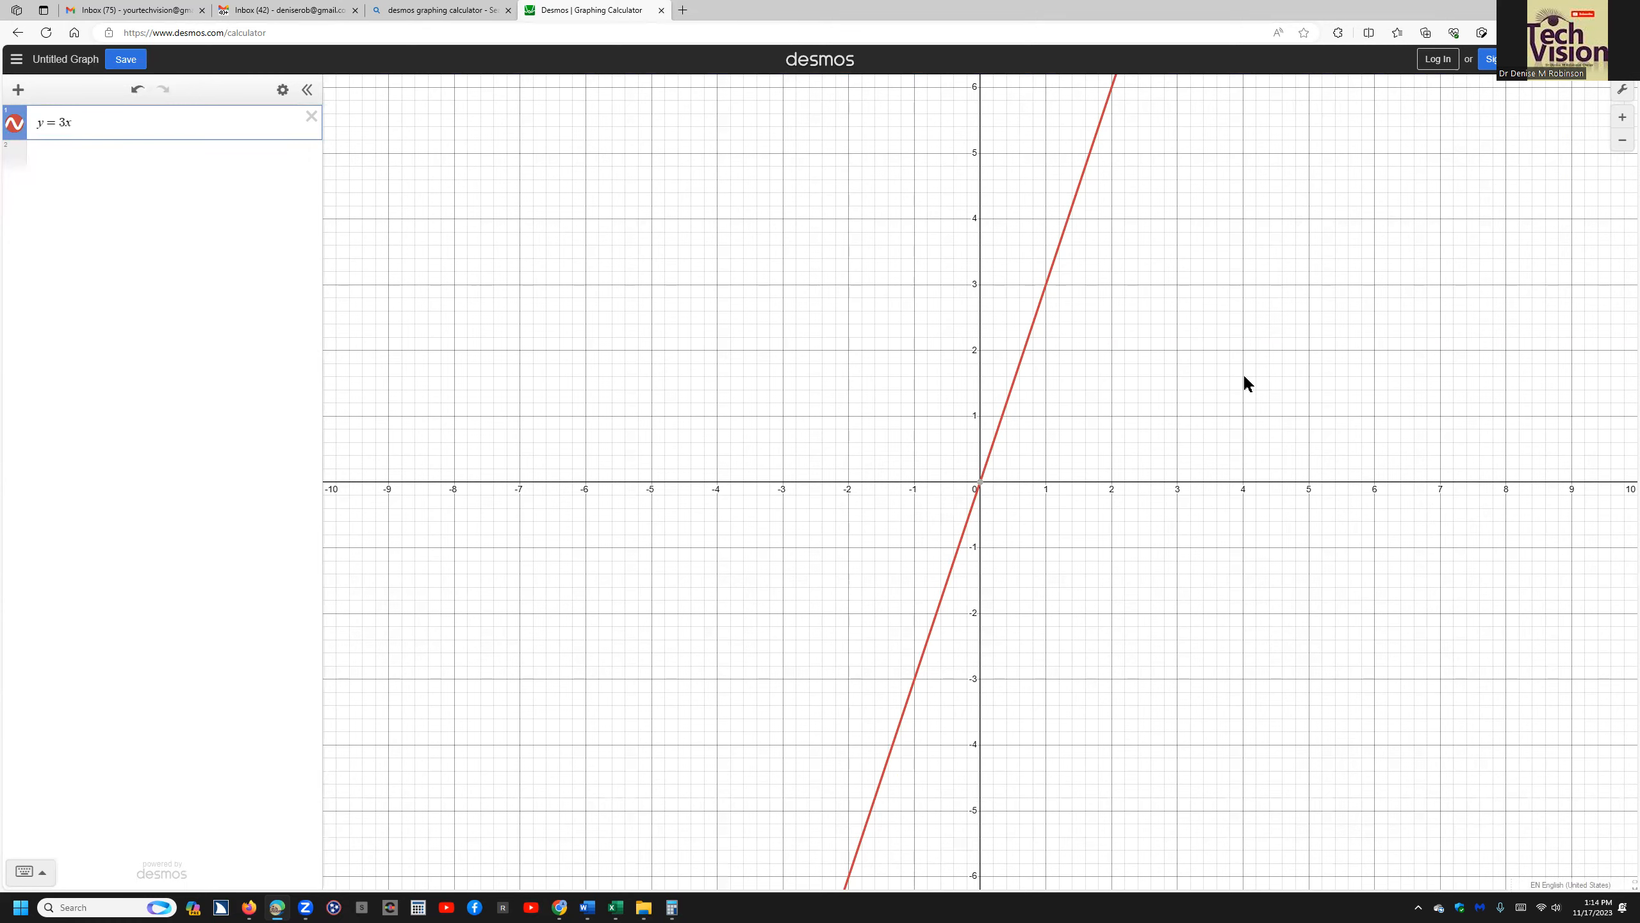
Step: Return to the Word document and paste the graph screenshot on the blank line below the x = 4 bullet
key(alt+Tab)
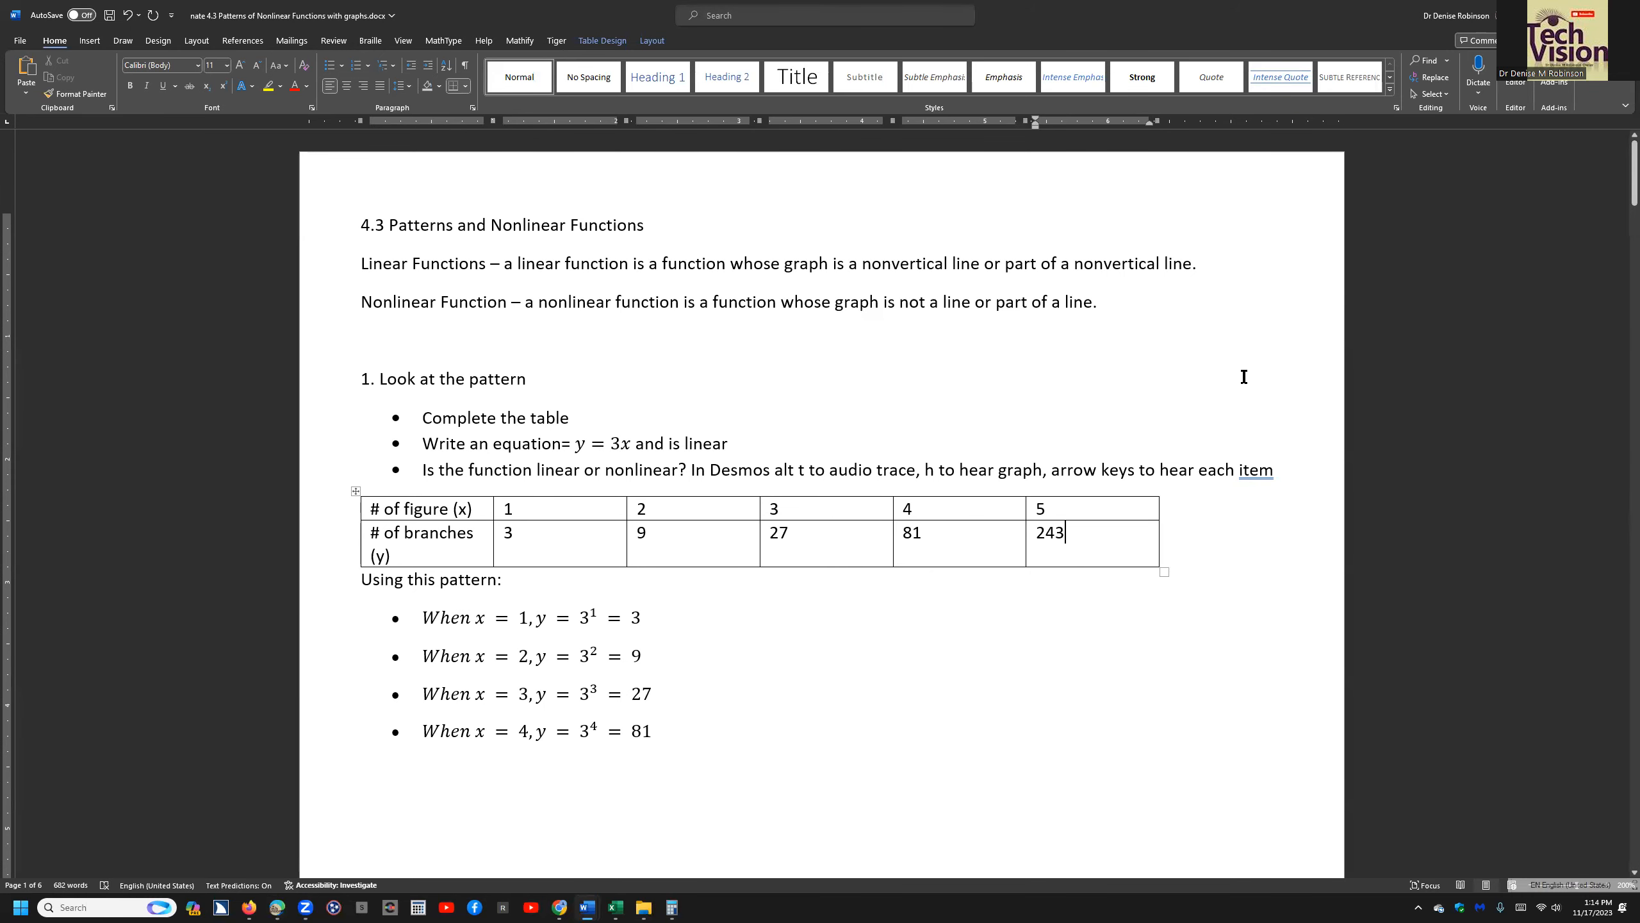
key(Down)
key(Down)
key(Down)
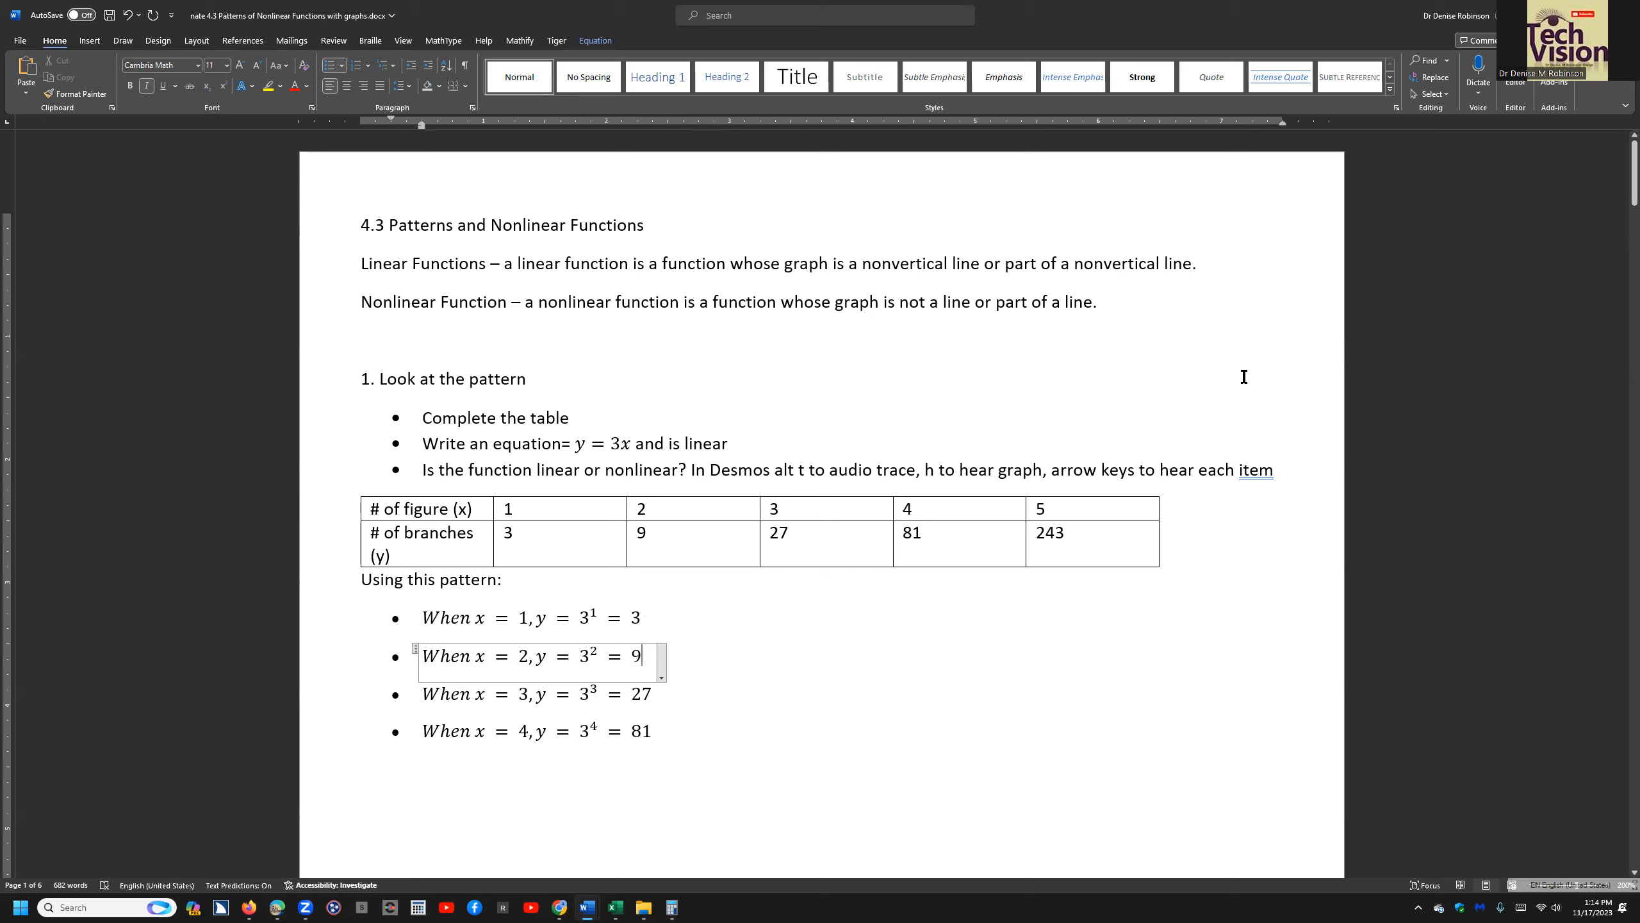
key(Down)
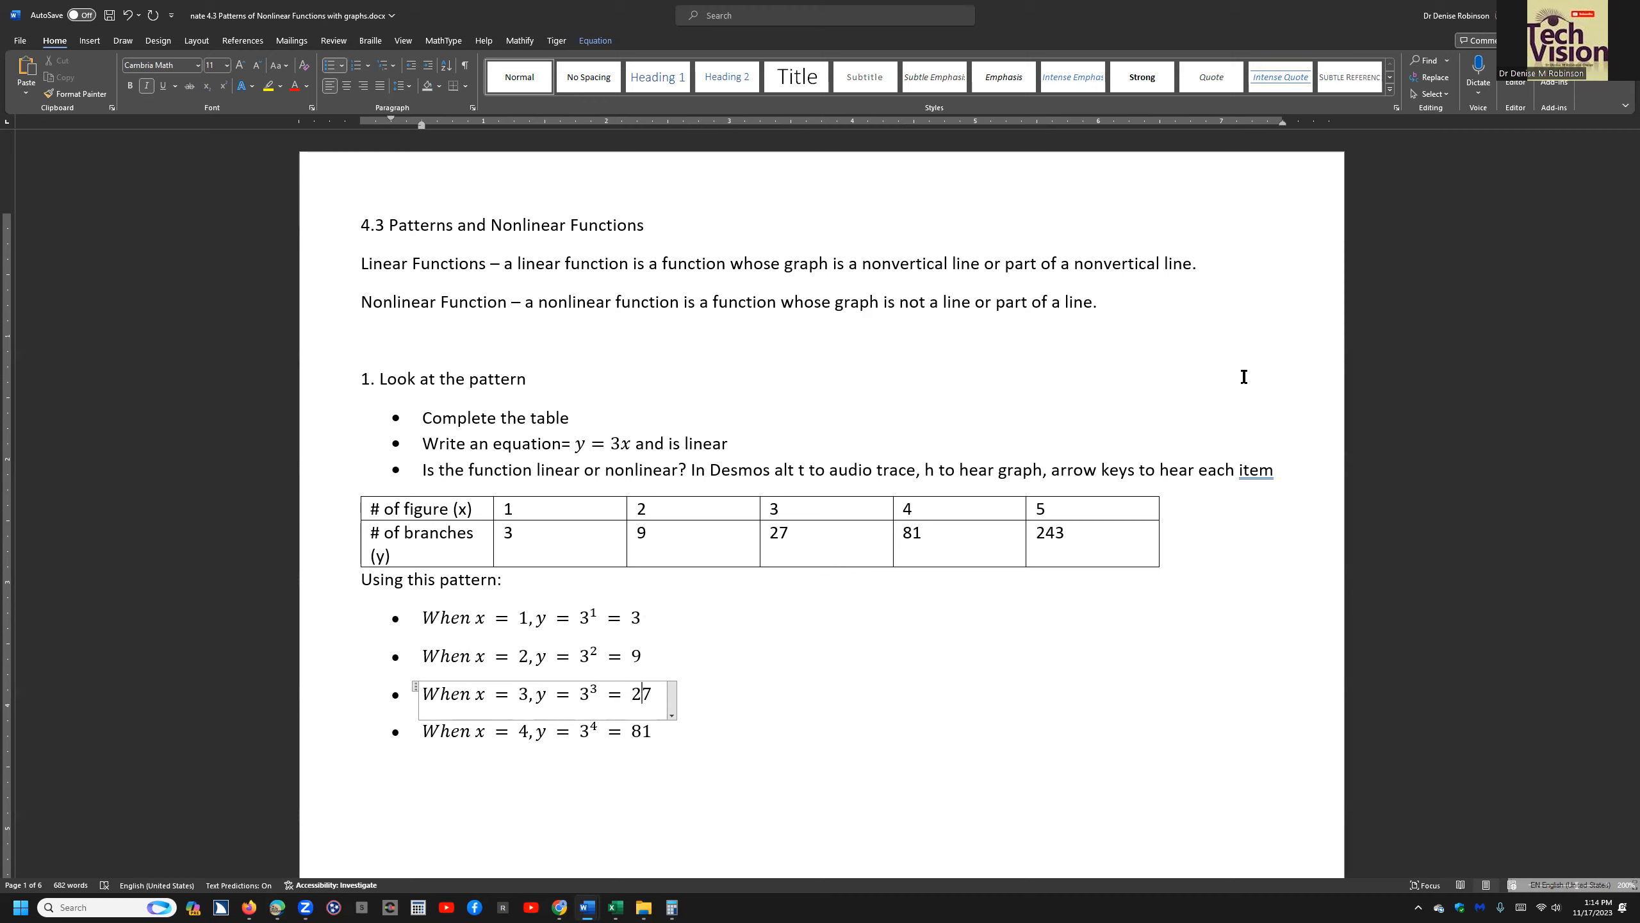
key(Down)
key(Down)
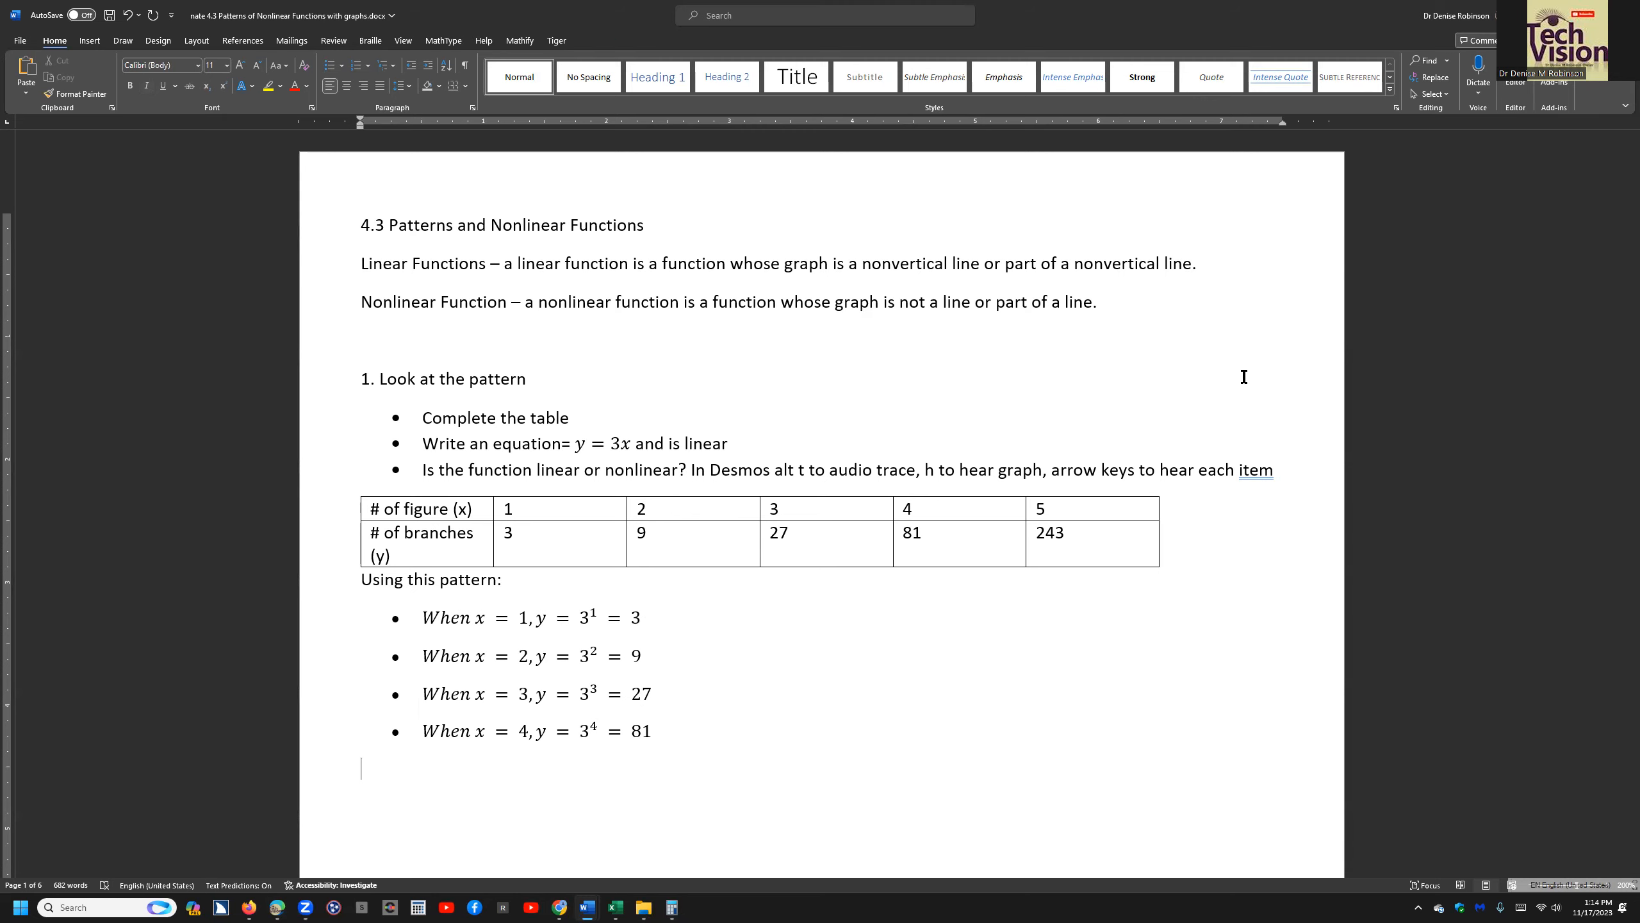
key(ctrl+v)
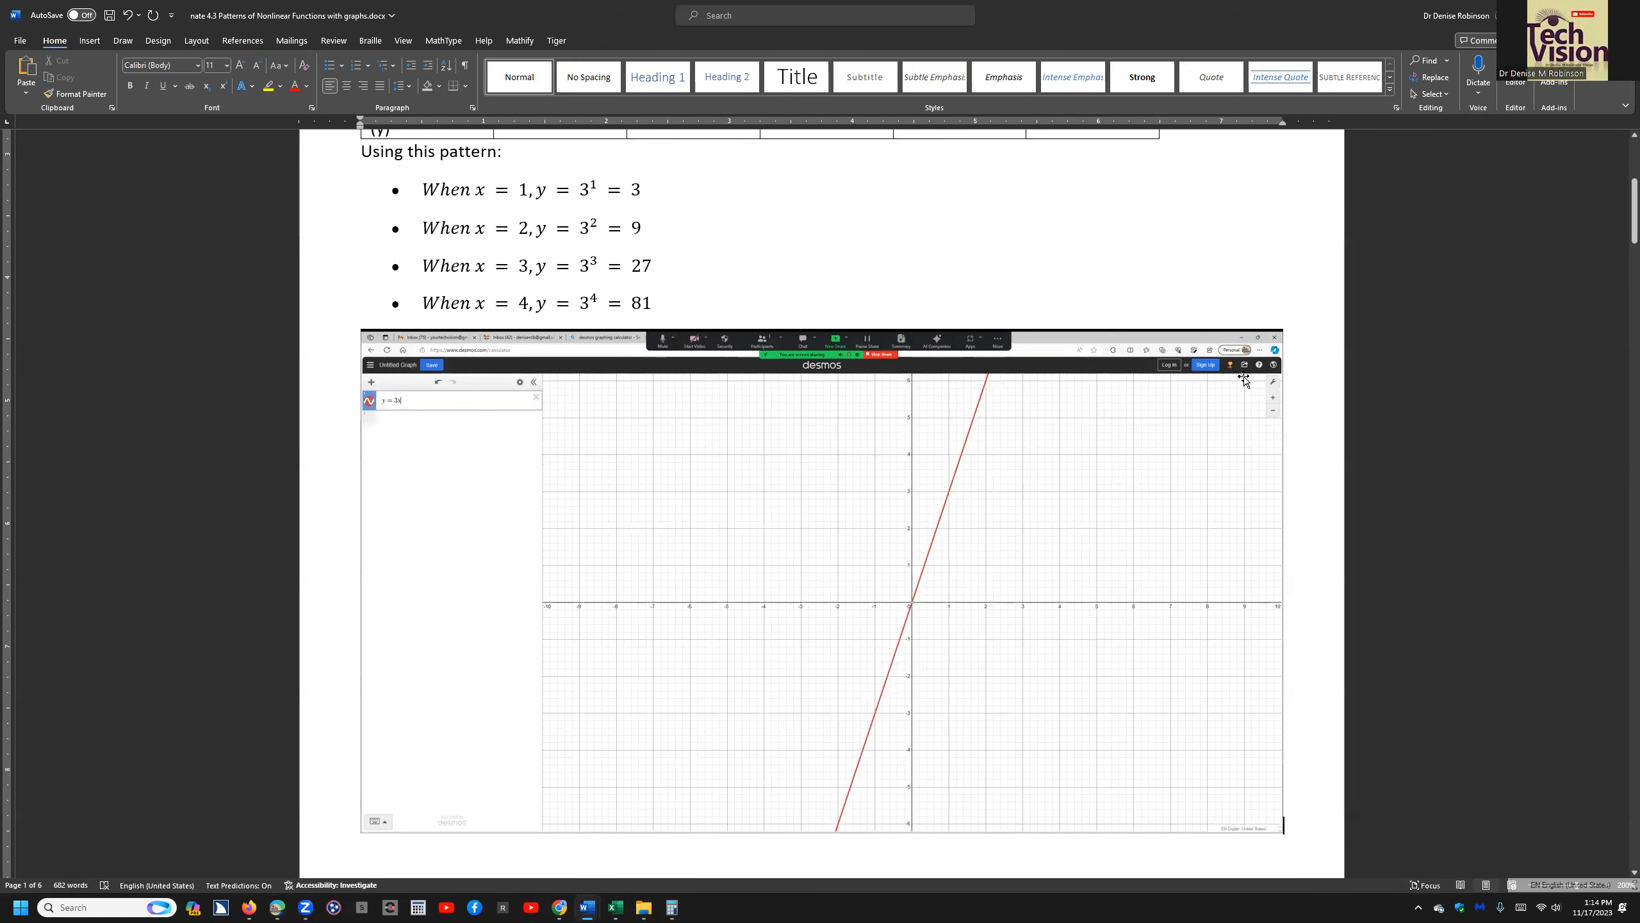
Step: Resize the pasted graph picture to an absolute width of 3.5 inches with its aspect ratio locked
click(1245, 380)
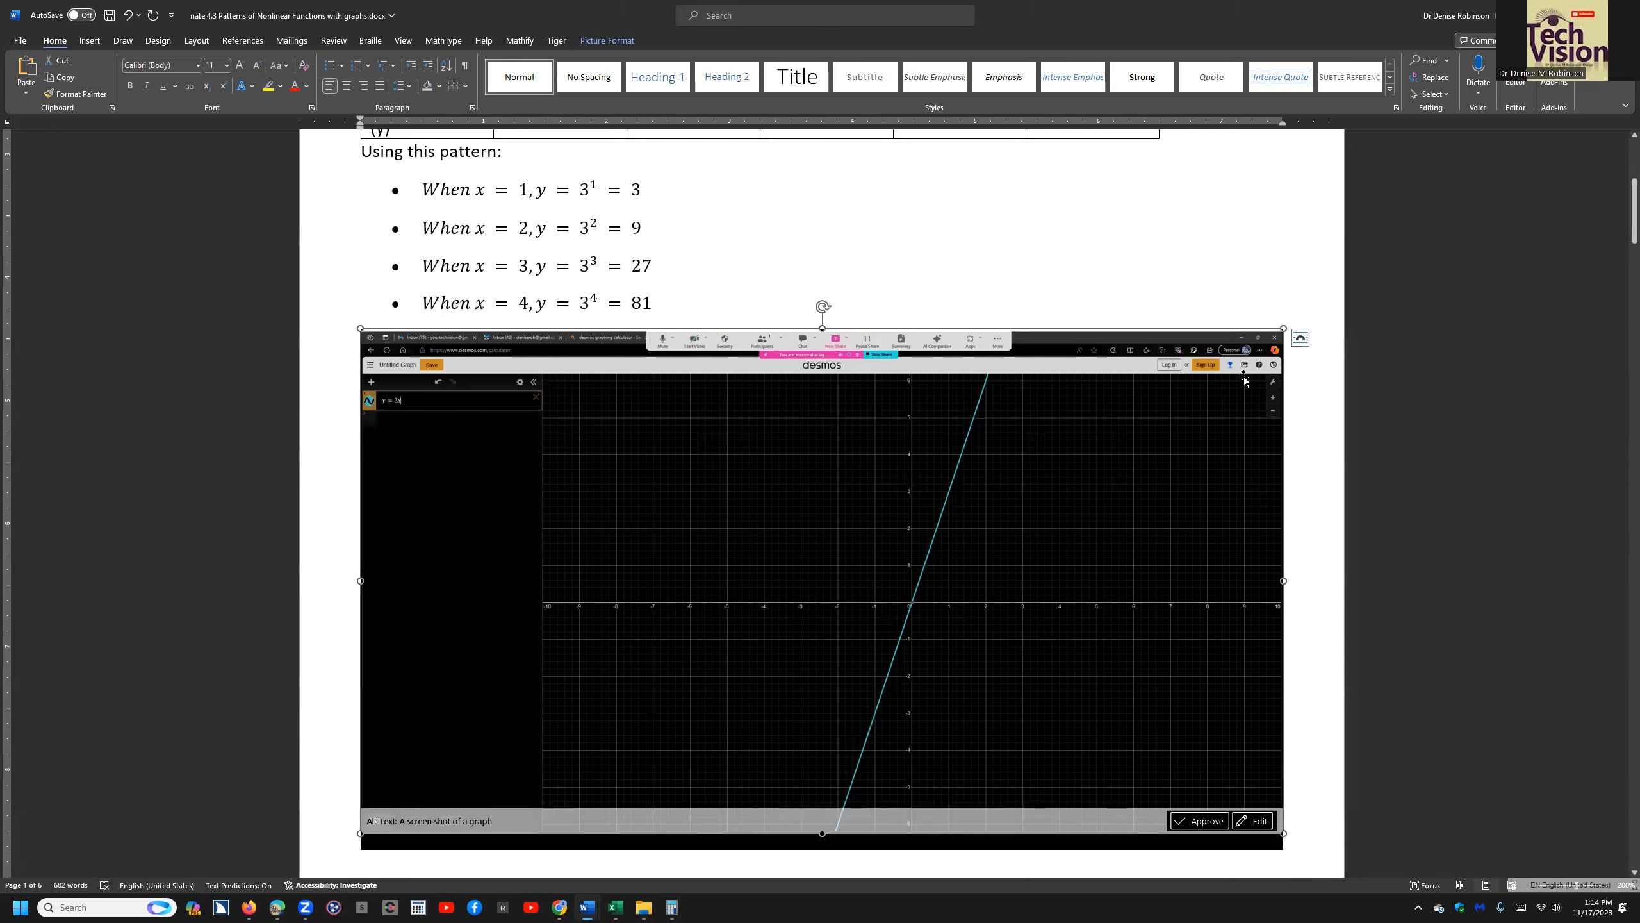
key(shift+F10)
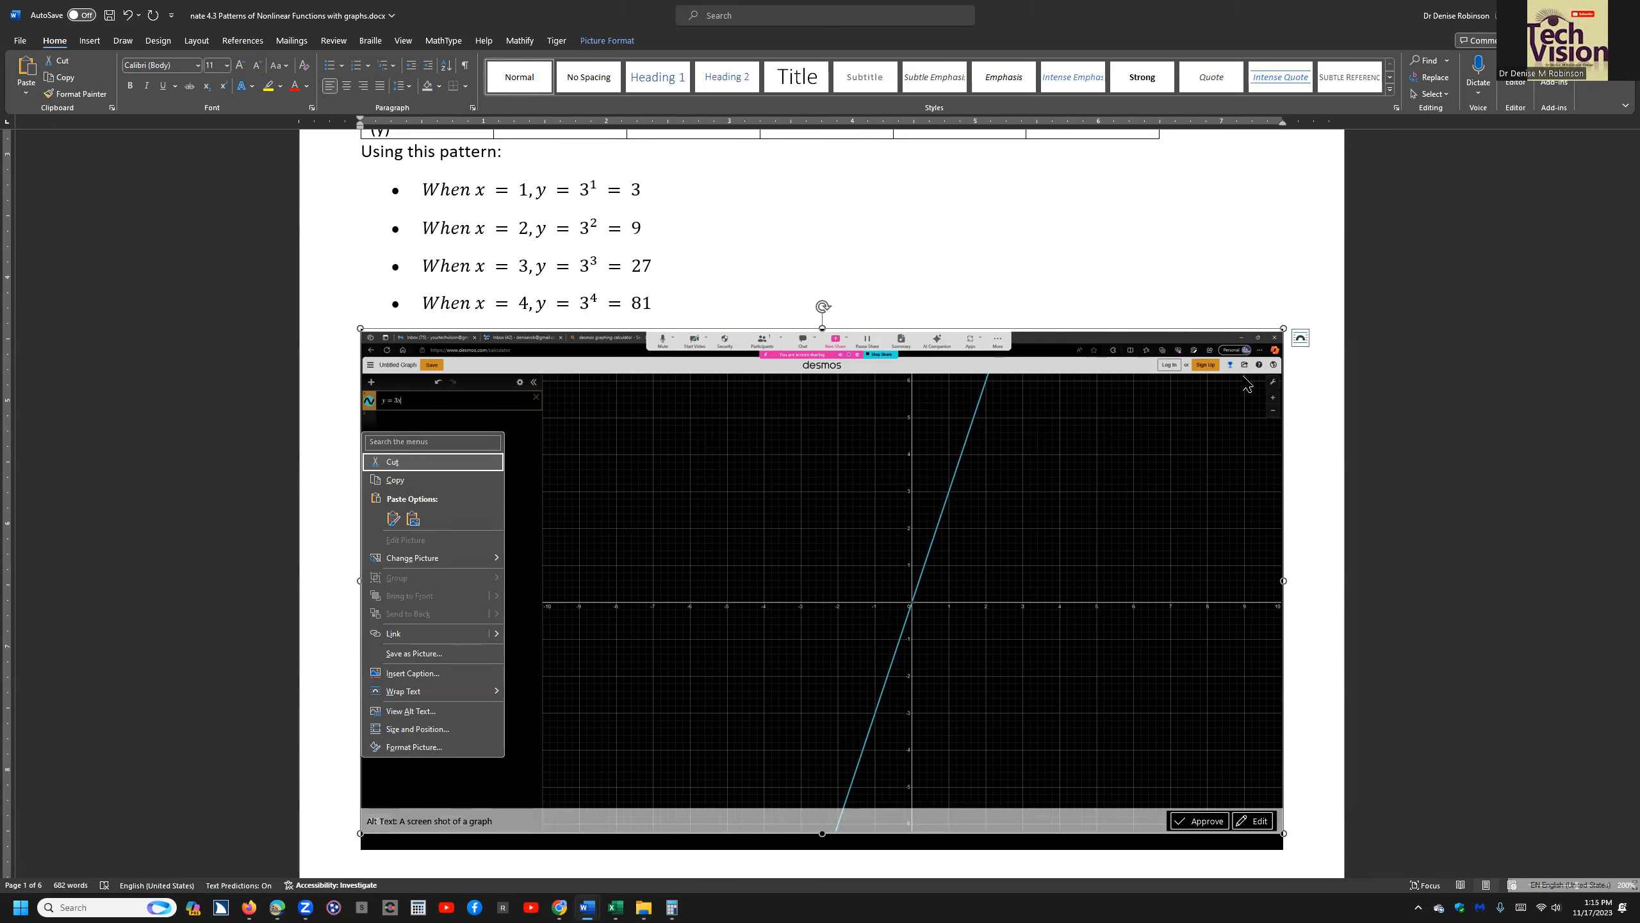
key(z)
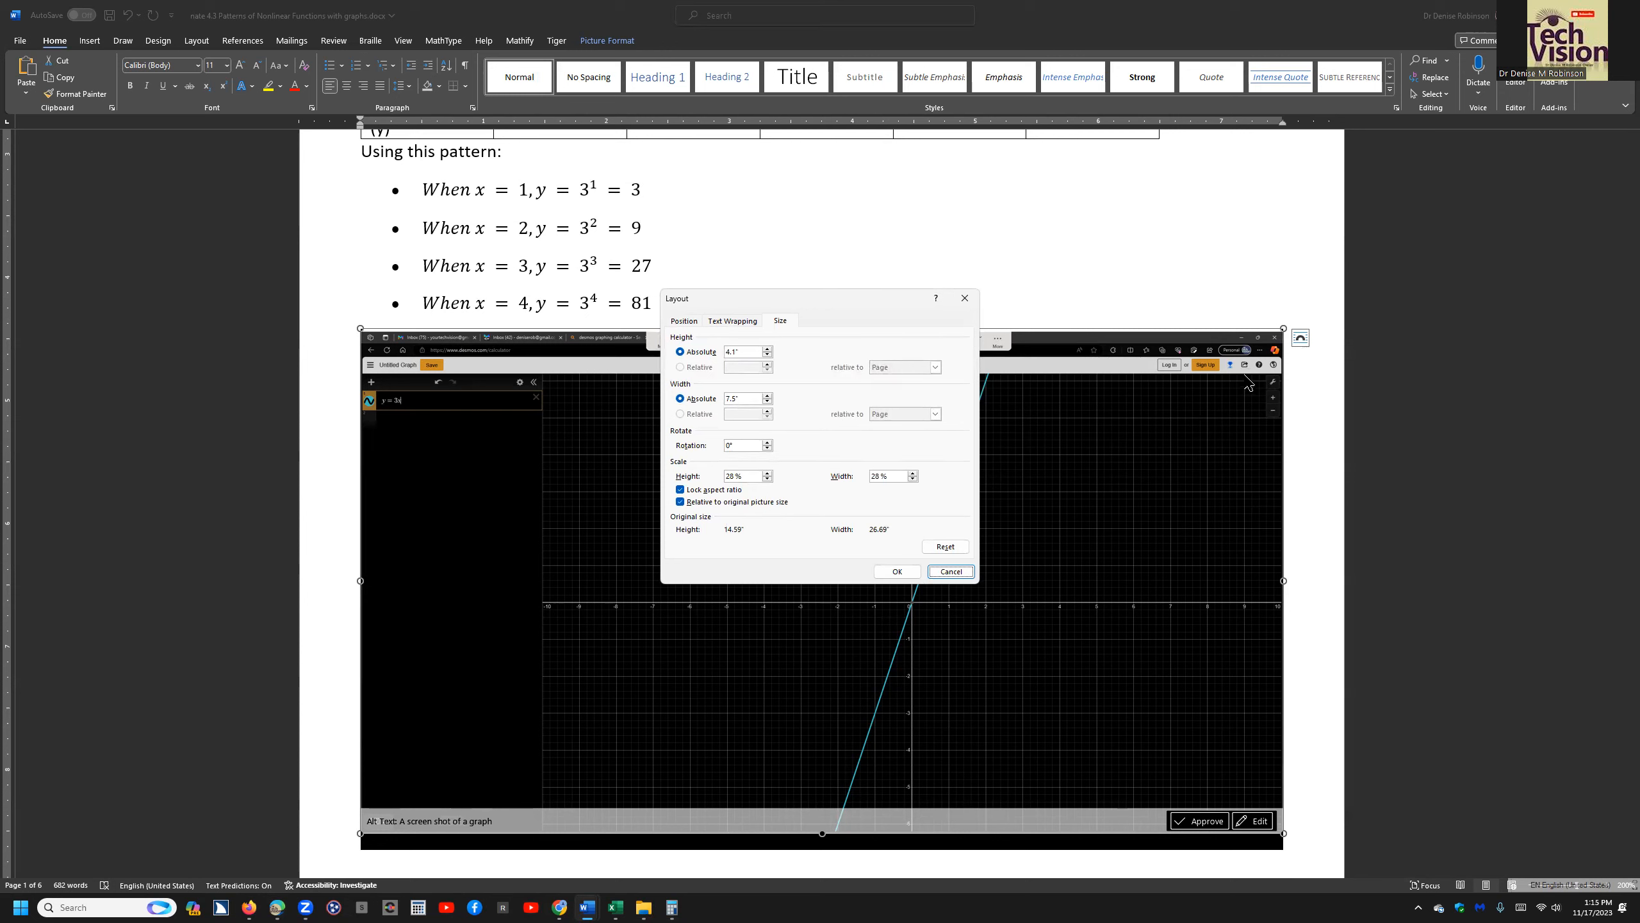
key(alt+b)
key(Tab)
key(ctrl)
text(3.5)
key(Tab)
key(Return)
key(ctrl)
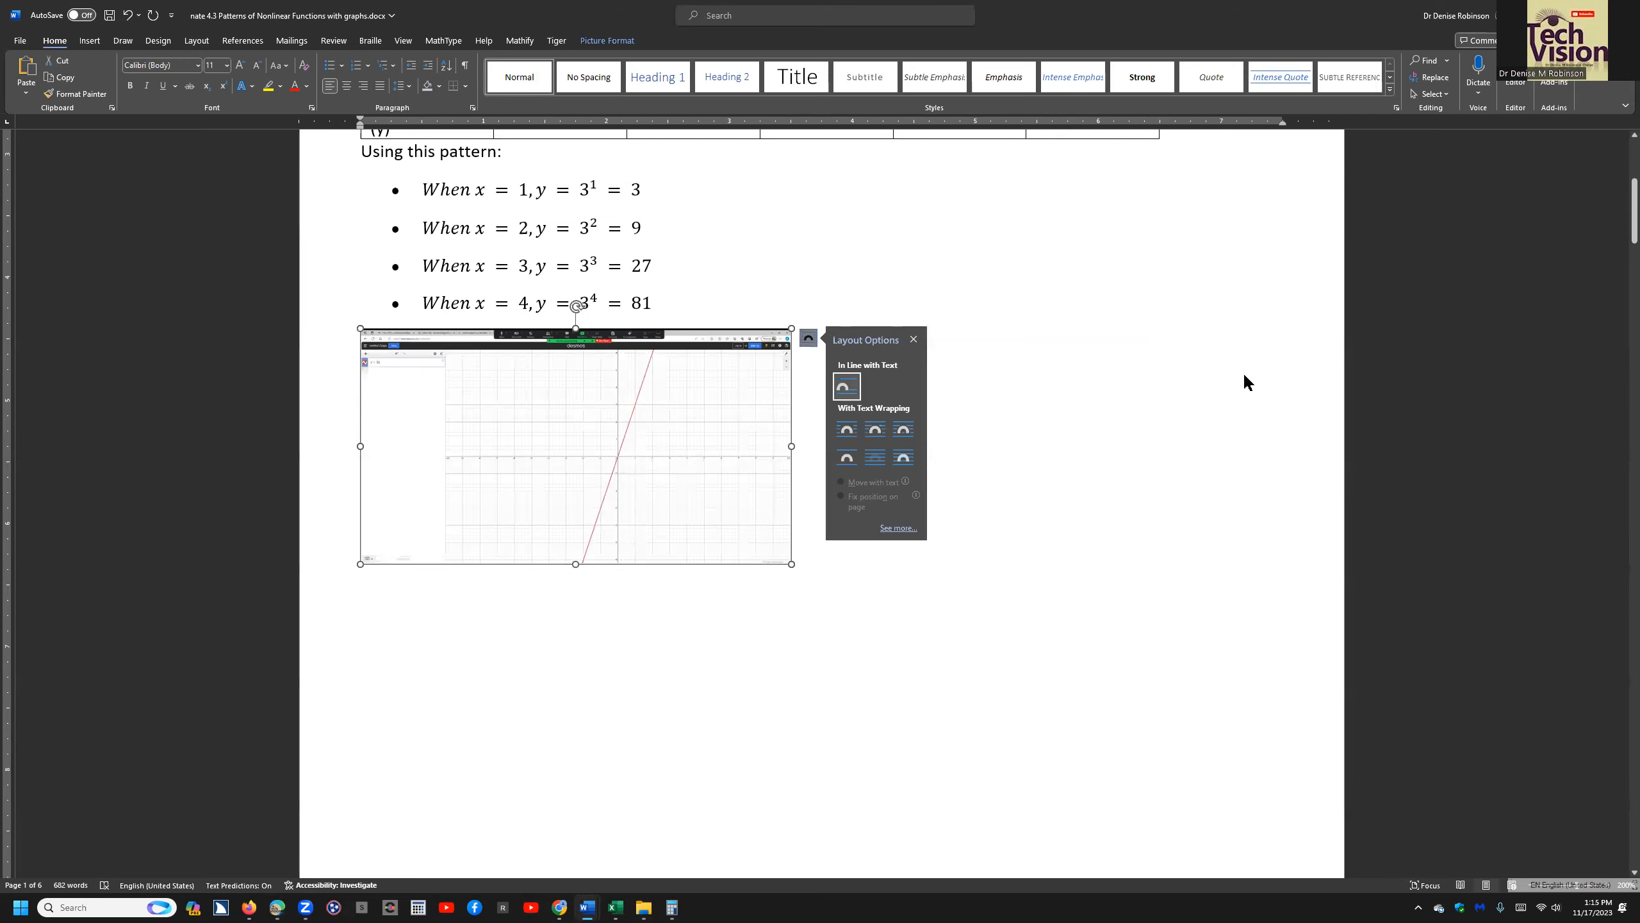
key(Left)
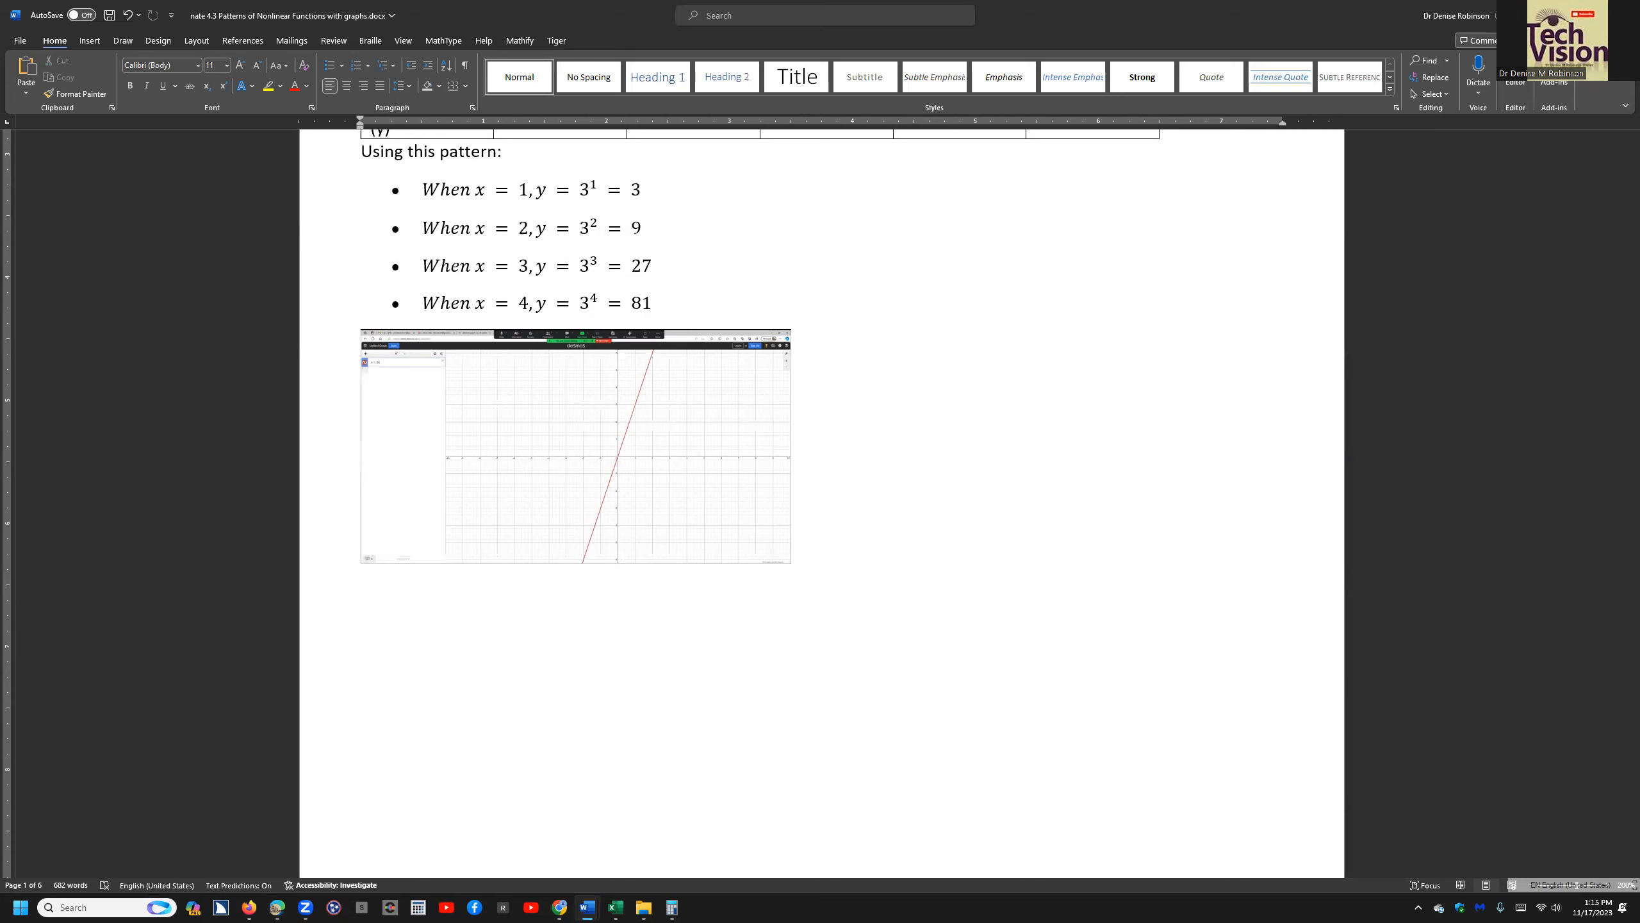
Step: Switch from the document to another open window
key(alt+Tab)
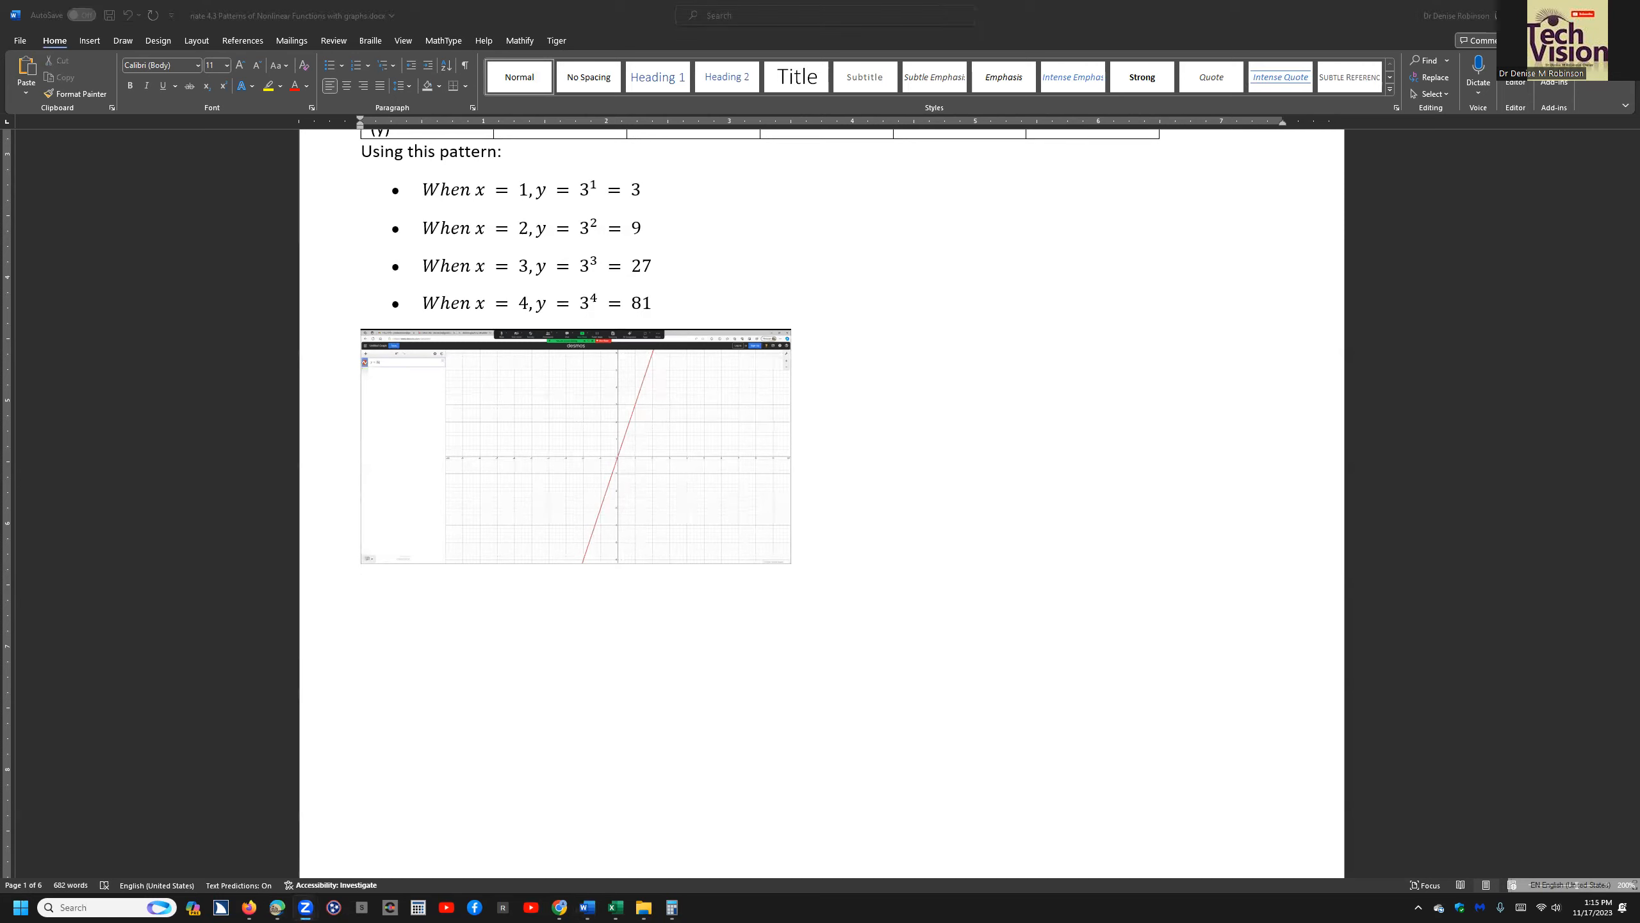